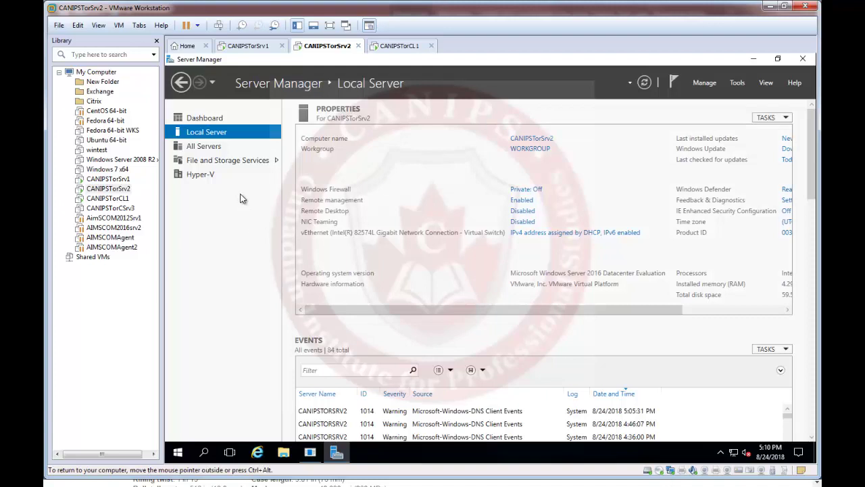
Open Disk Management in Computer Management and examine the System Reserved and C: partitions on Disk 0
left_click(740, 82)
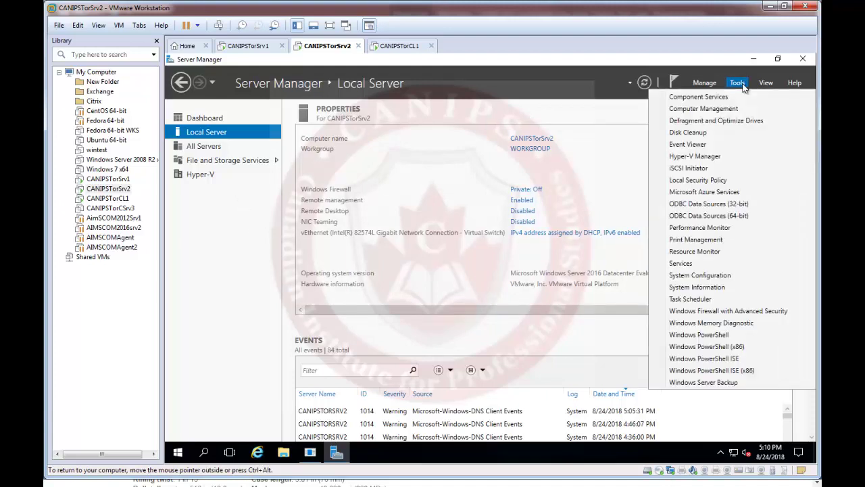
left_click(701, 110)
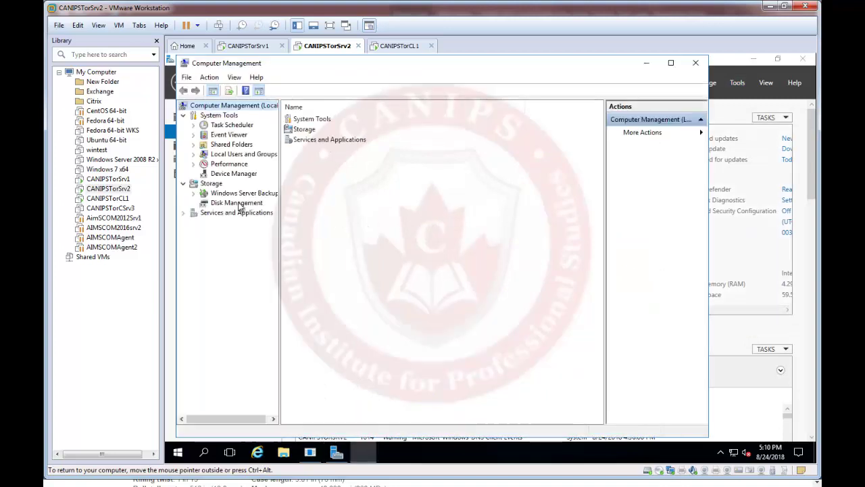
left_click(231, 205)
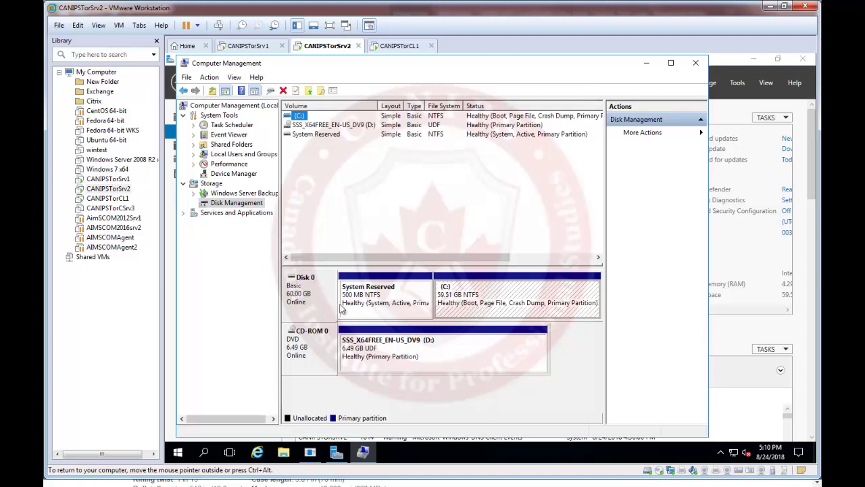
left_click(504, 299)
left_click(398, 302)
left_click(466, 287)
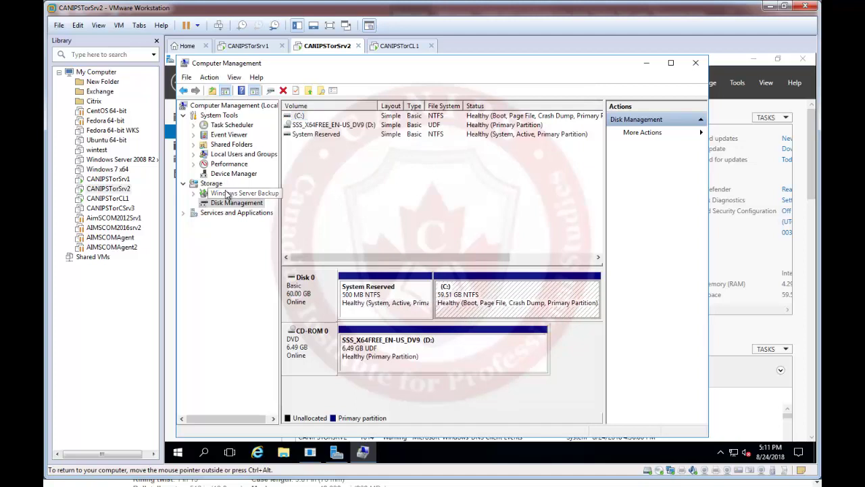
Browse Local Disk (C:) in File Explorer and view the server's drives under This PC
left_click(290, 457)
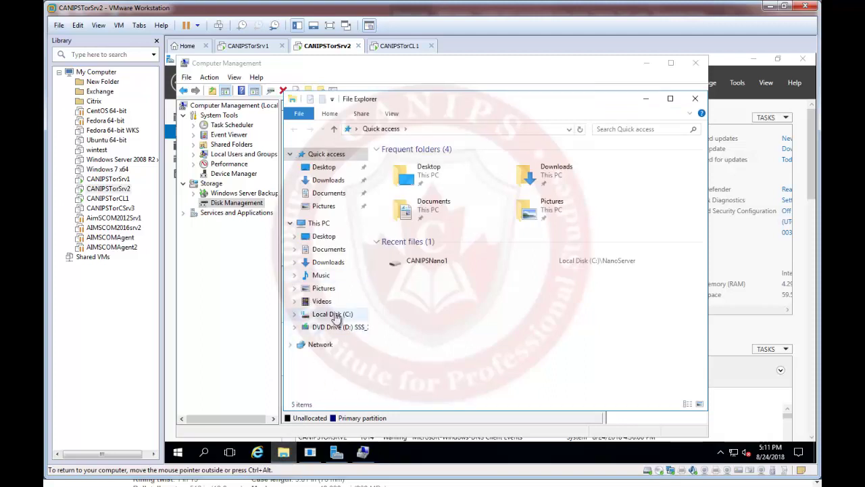
left_click(334, 315)
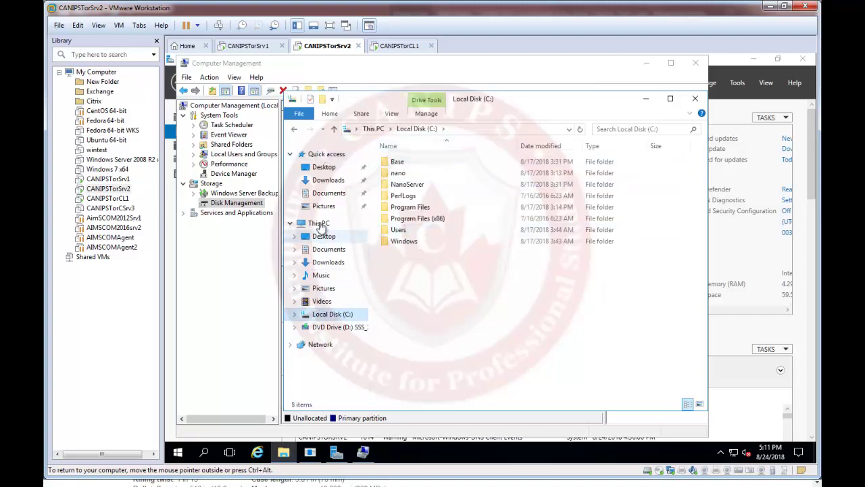
left_click(319, 223)
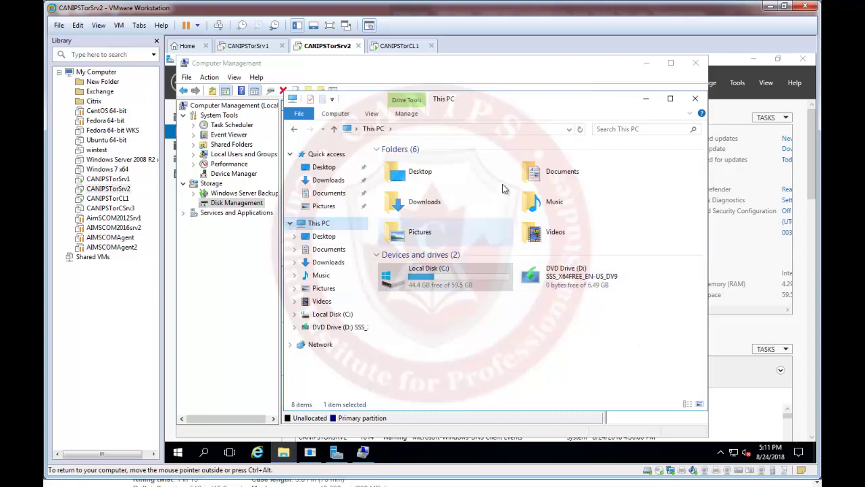
View the server's disks under File and Storage Services in Server Manager, and switch back to Computer Management
left_click(647, 65)
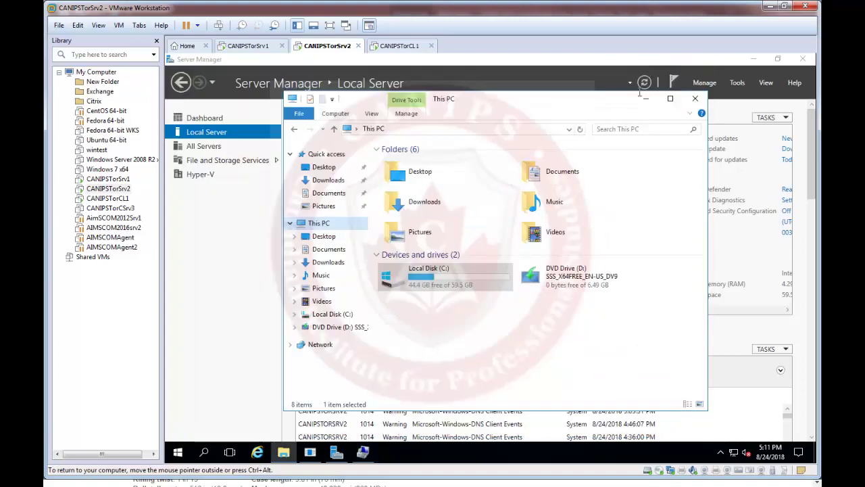
left_click(232, 167)
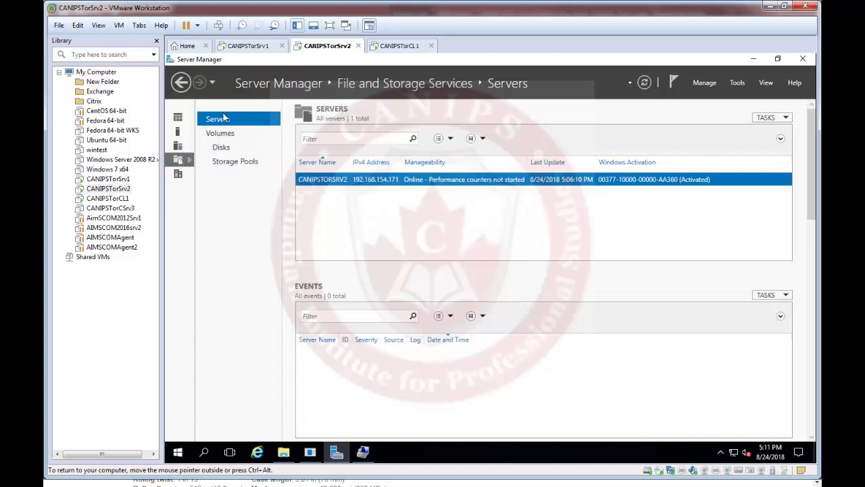
left_click(221, 148)
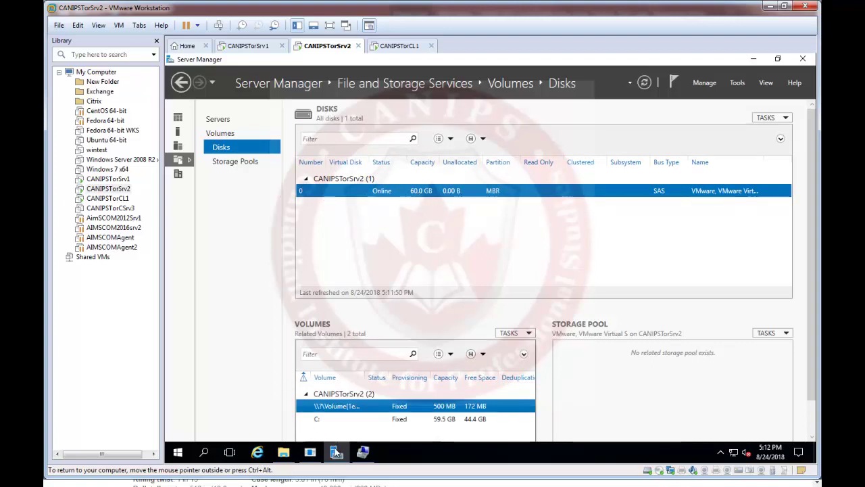
left_click(363, 452)
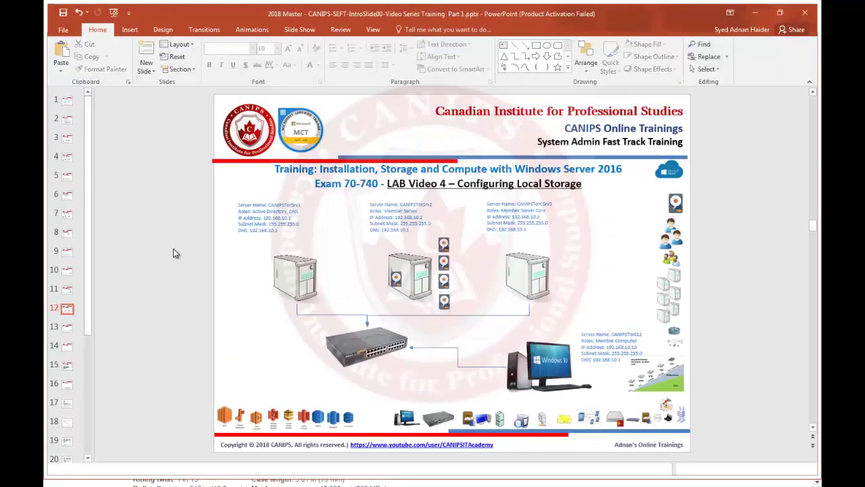
Go back two slides in the PowerPoint deck, highlight Simple under Disk Volumes, and minimize the presentation
key("Up")
key("Up")
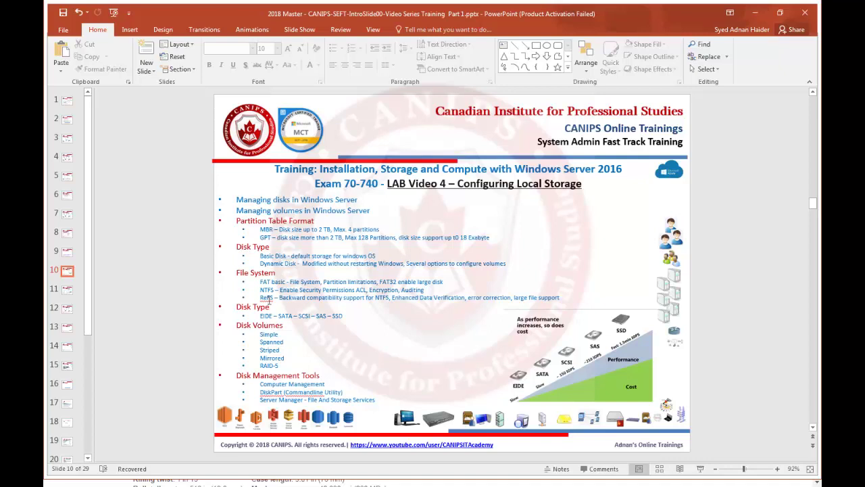
double_click(269, 334)
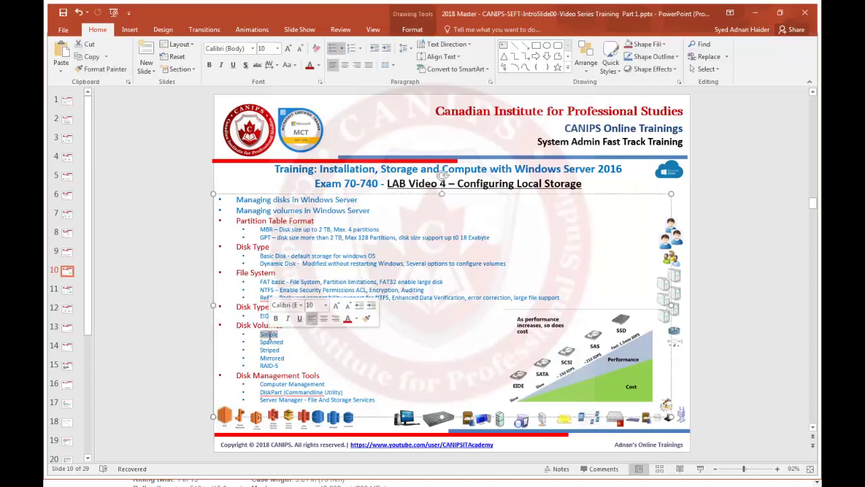
left_click(755, 12)
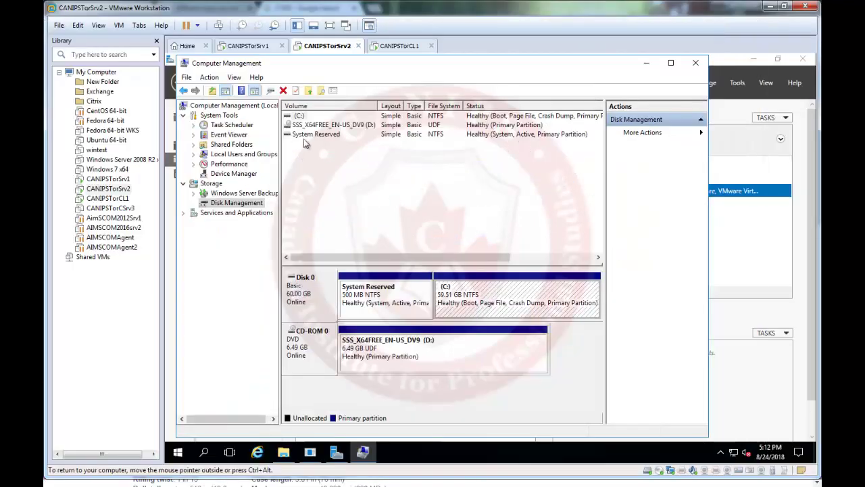
Return to Server Manager's Dashboard and reopen the Disks page of File and Storage Services
left_click(171, 341)
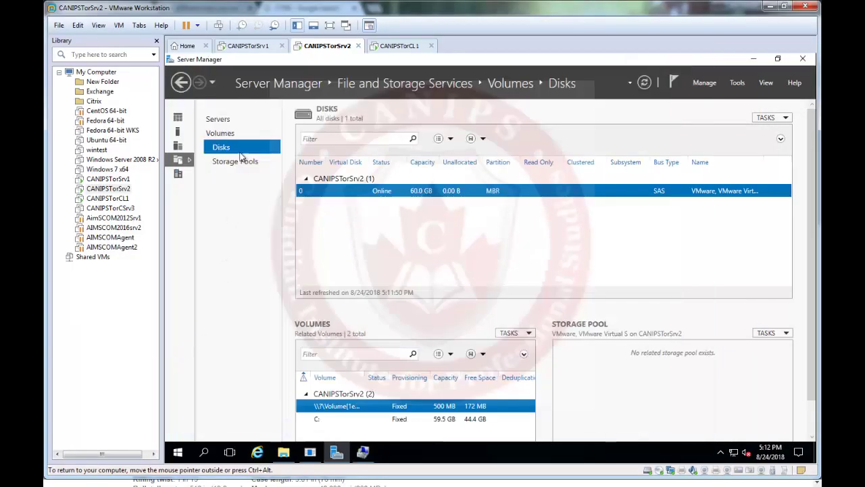
left_click(178, 117)
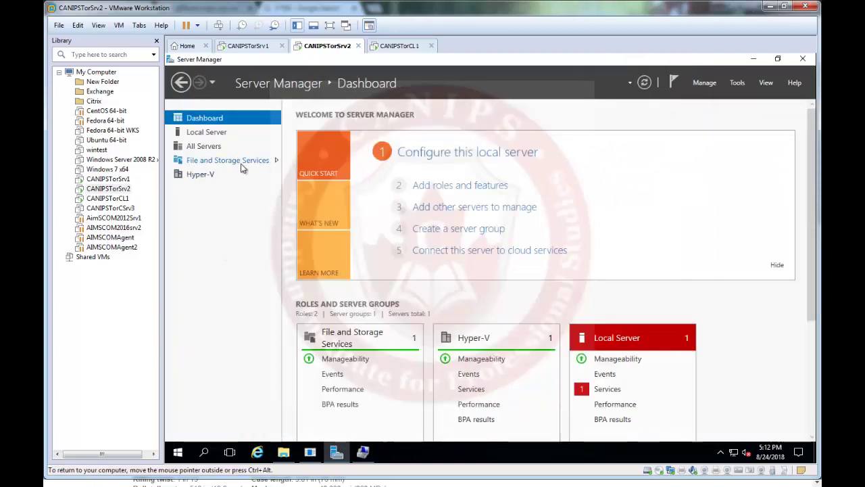
left_click(241, 162)
left_click(220, 149)
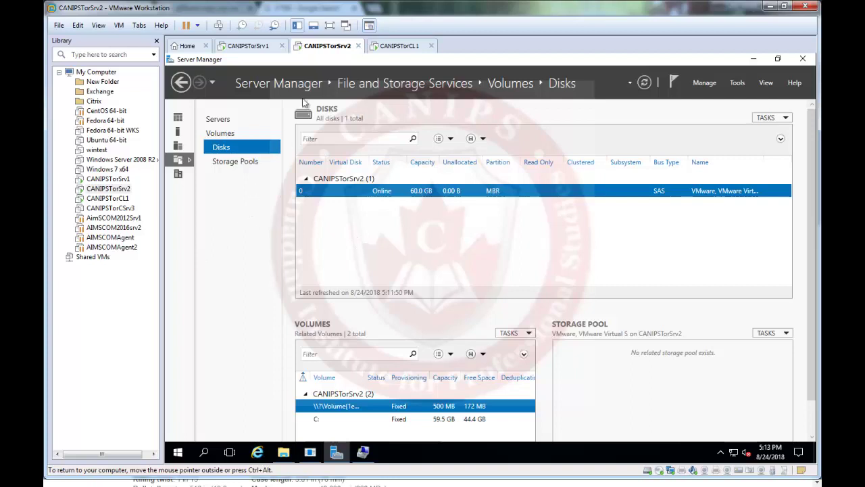
Open the virtual machine settings of CANIPSTorSrv2 and display the details of its SCSI hard disk
right_click(322, 48)
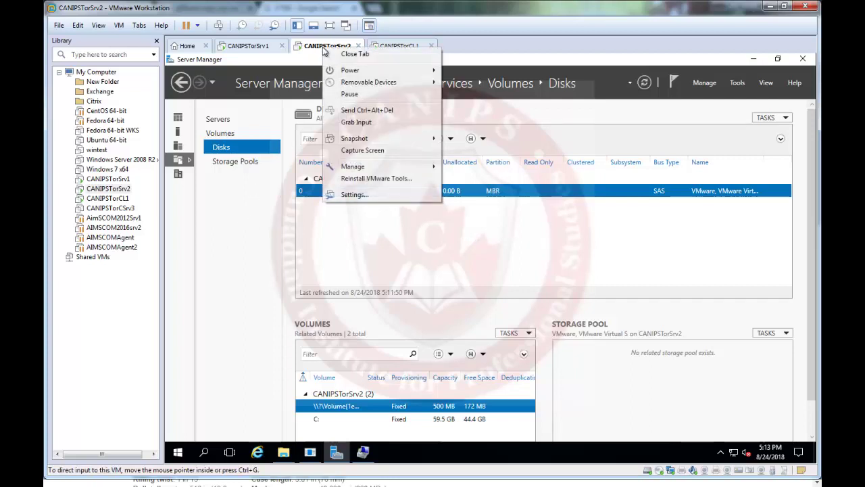
left_click(232, 207)
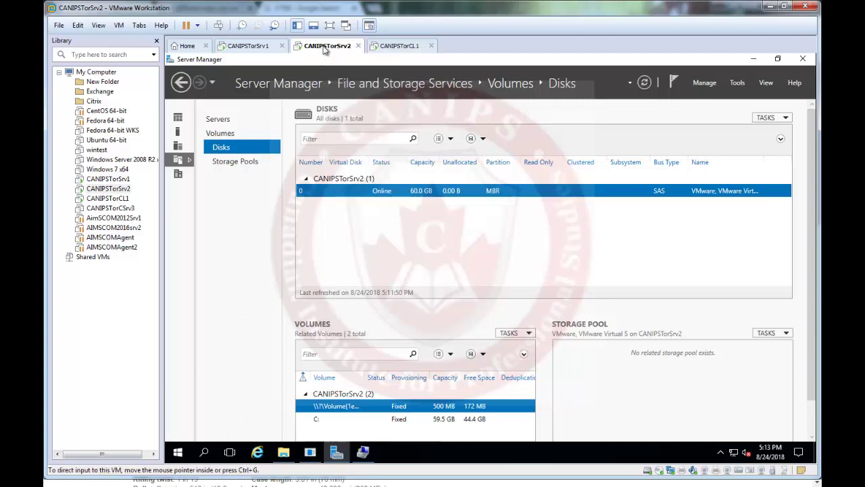
right_click(324, 47)
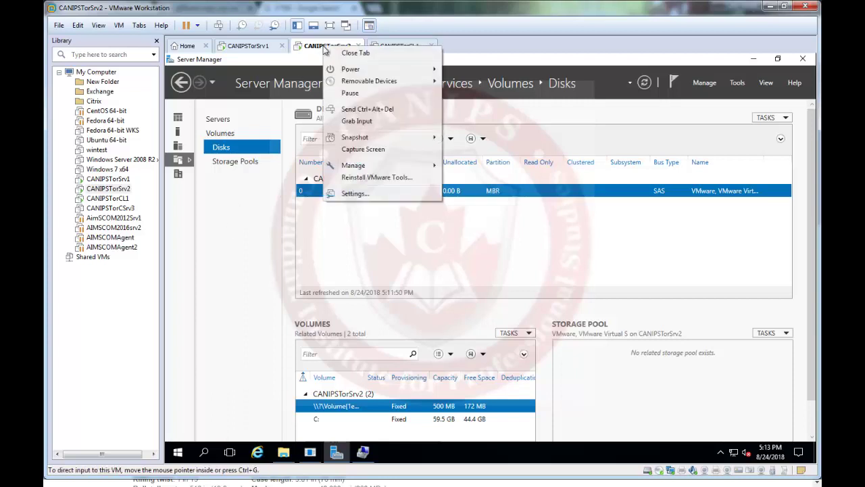
right_click(103, 192)
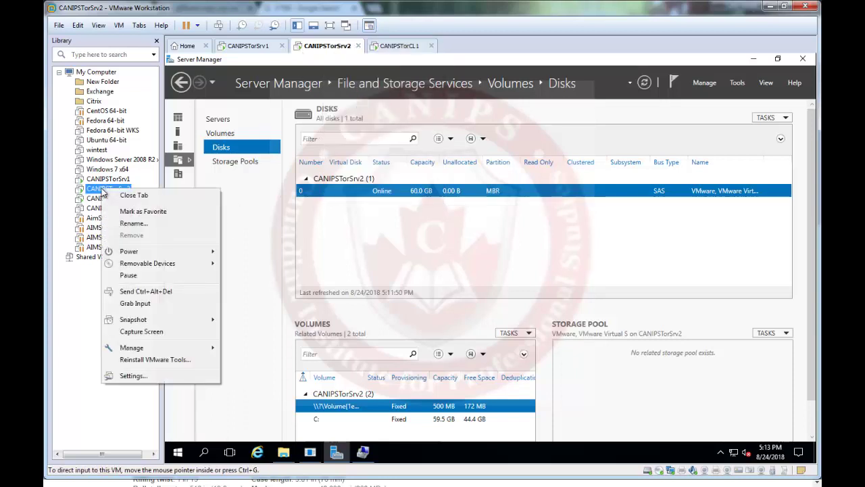
left_click(155, 376)
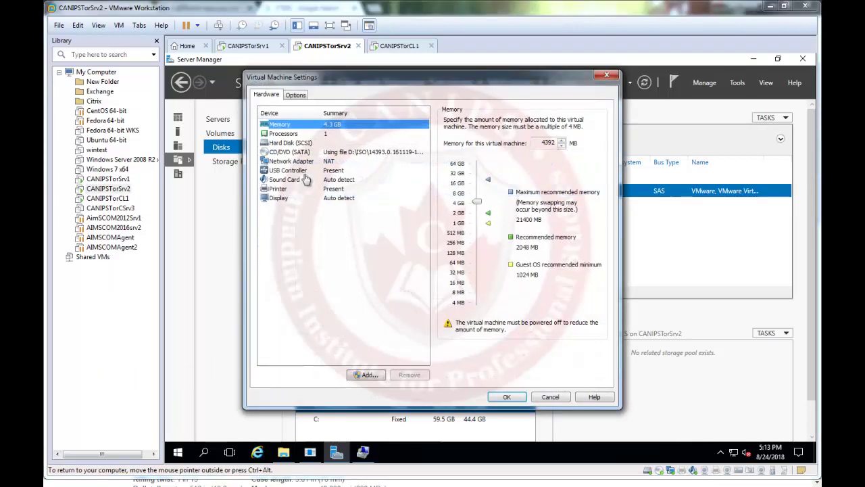
left_click(291, 143)
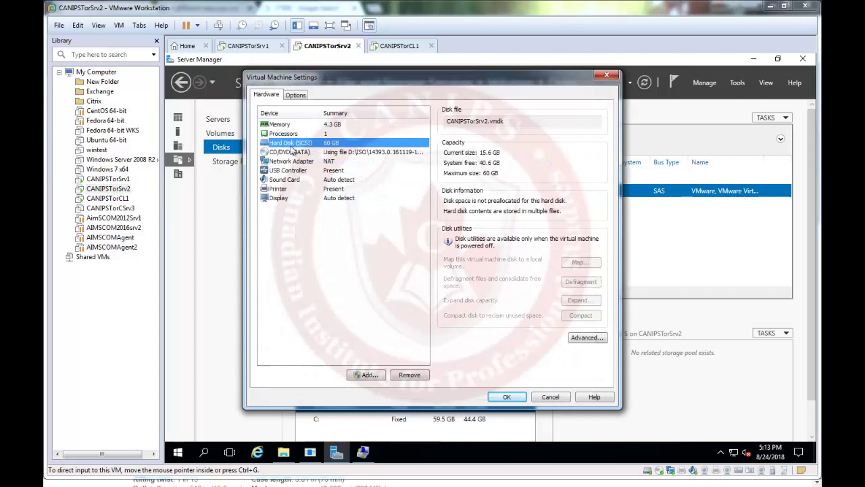
Add a new 10 GB SCSI virtual hard disk, split into multiple files, keeping the default disk file name
left_click(365, 375)
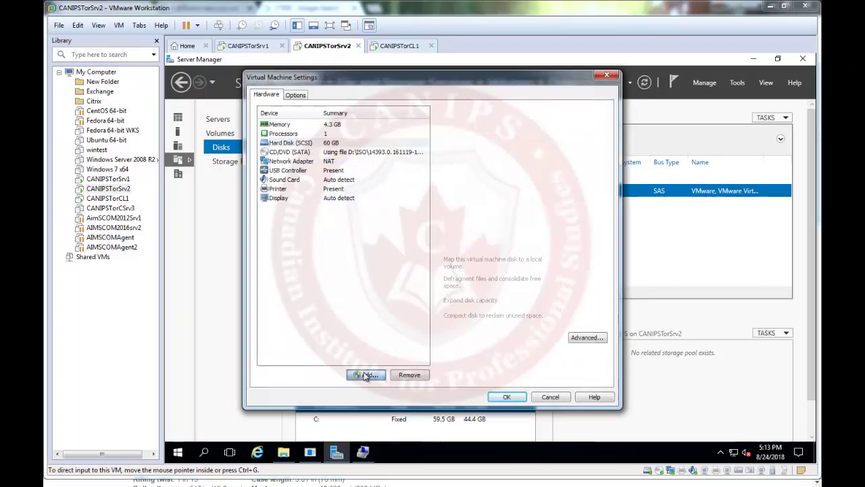
left_click(480, 335)
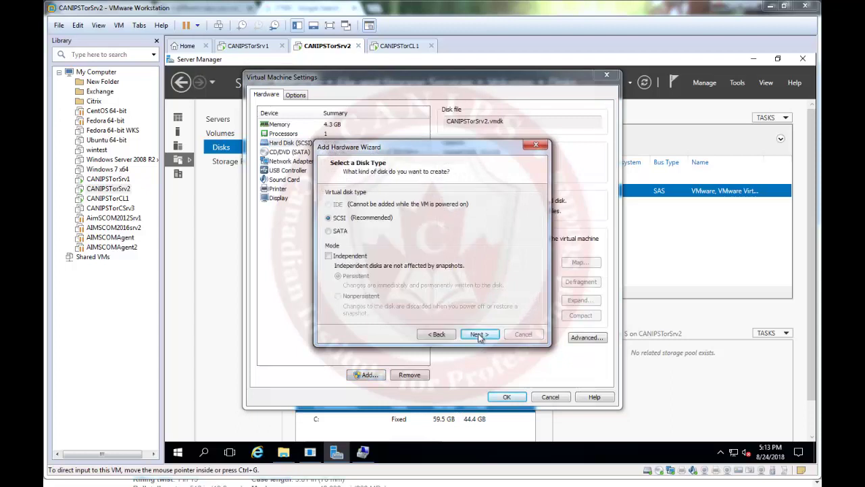
left_click(478, 335)
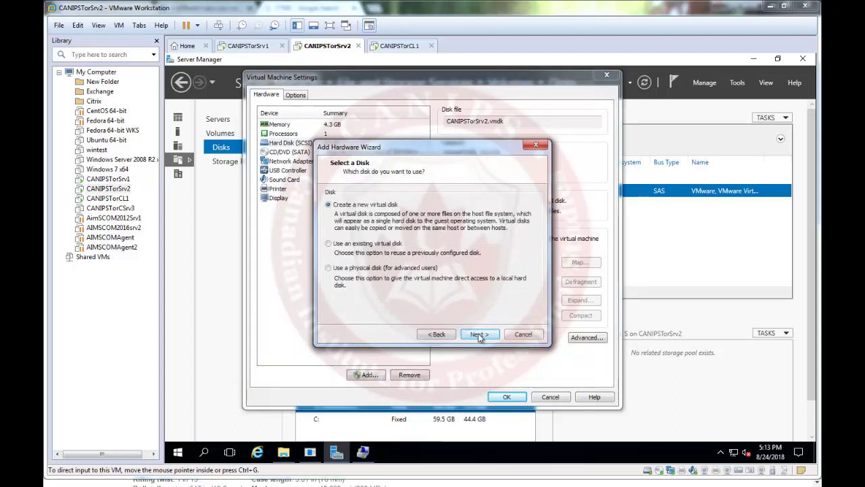
left_click(478, 334)
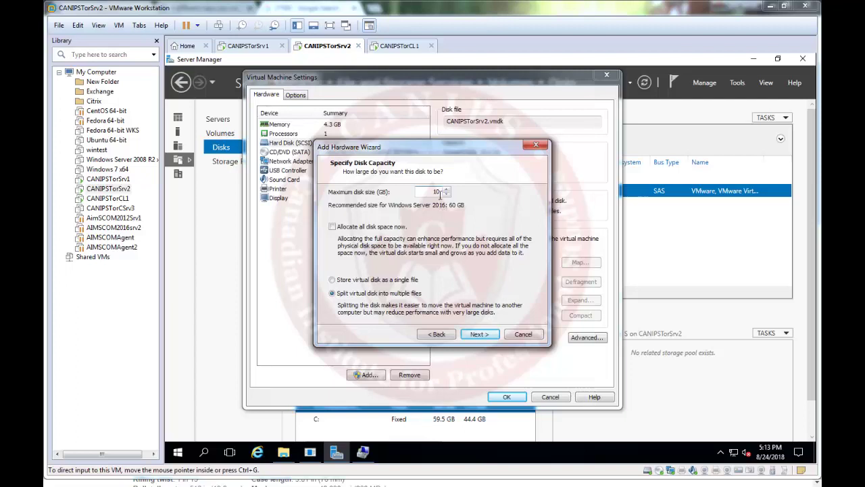
left_click(479, 334)
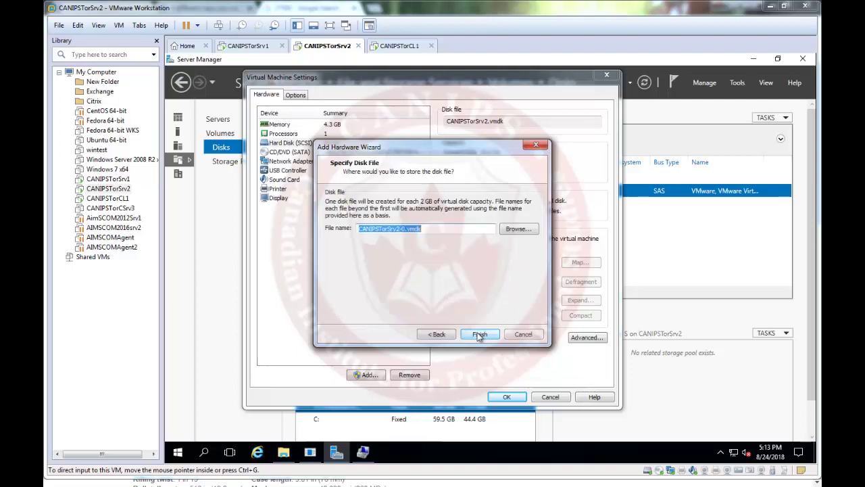
left_click(479, 335)
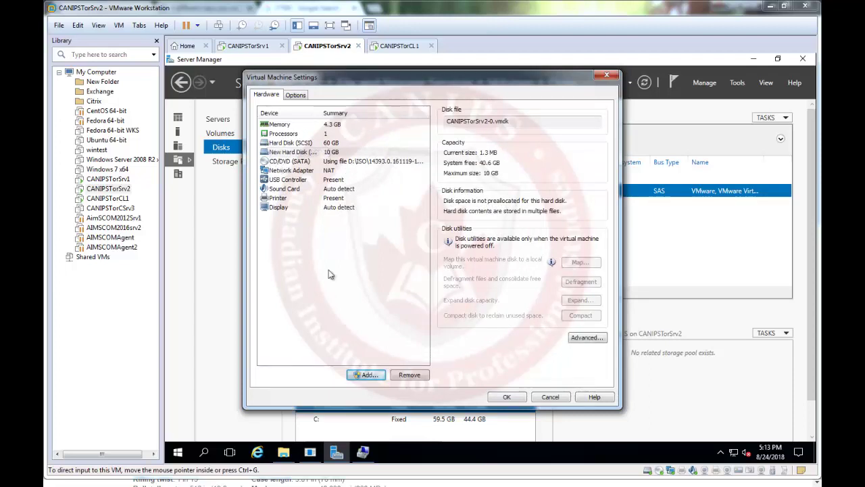
Add a second new SCSI virtual hard disk of 20 GB, split into multiple files, with the default file name
left_click(365, 376)
left_click(365, 376)
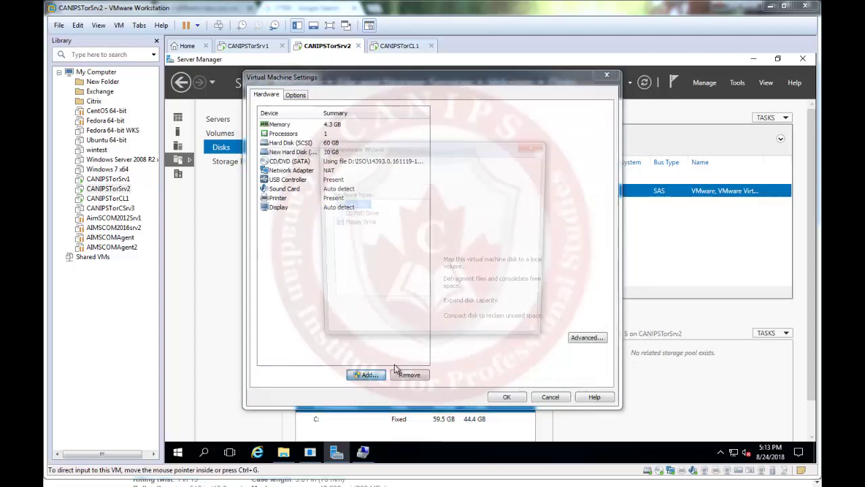
left_click(478, 334)
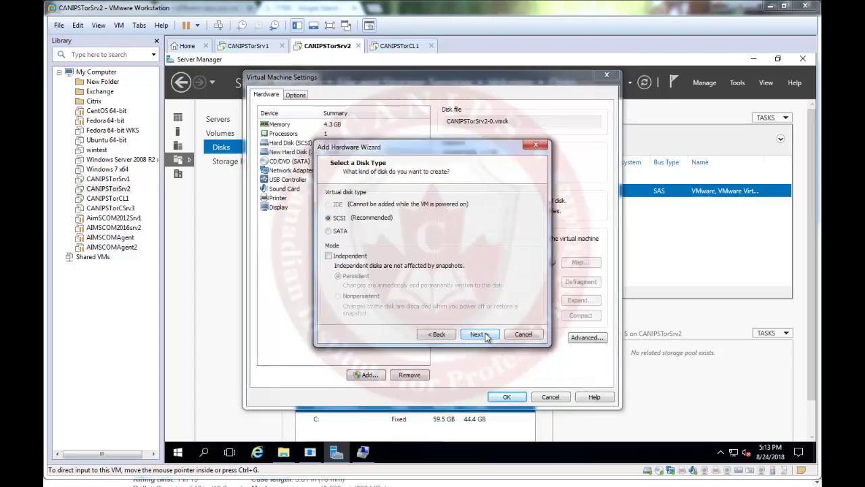
left_click(478, 334)
left_click(478, 334)
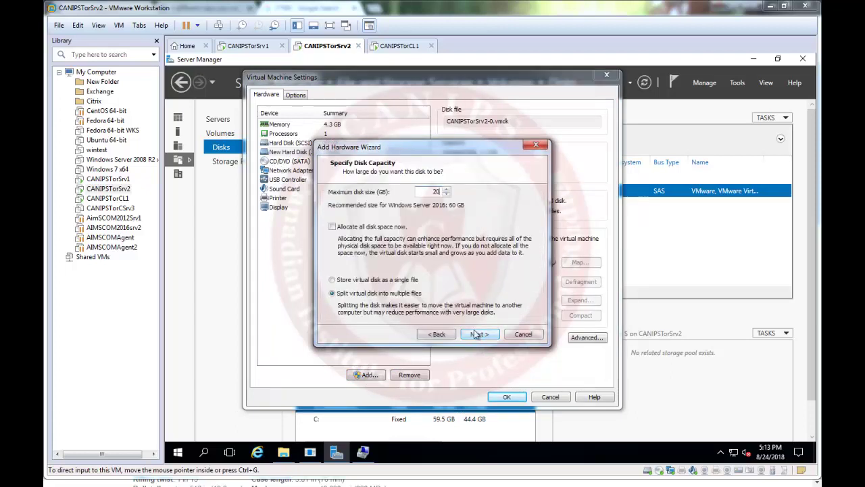
left_click(477, 334)
left_click(479, 334)
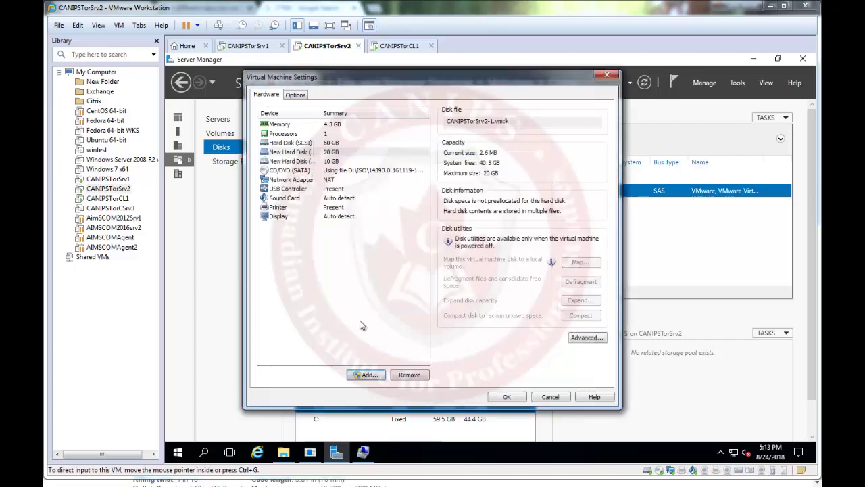
Add a third new SCSI virtual hard disk of 15 GB, split into multiple files, with the default file name
left_click(369, 376)
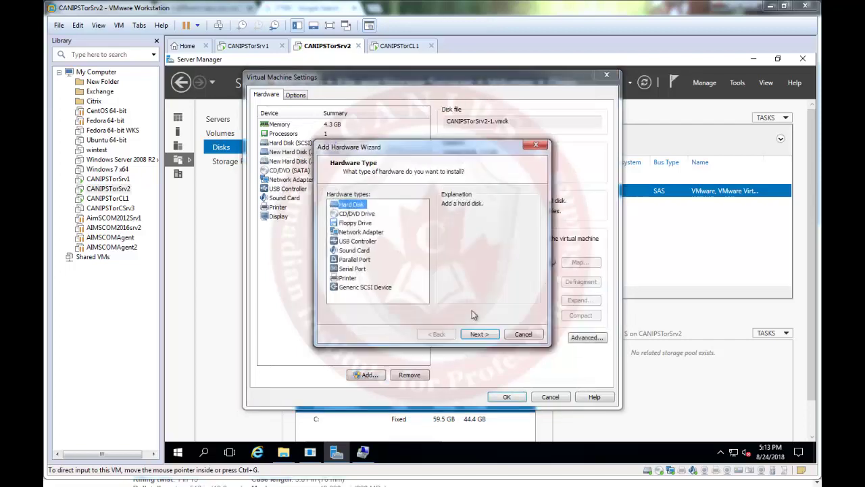
left_click(480, 335)
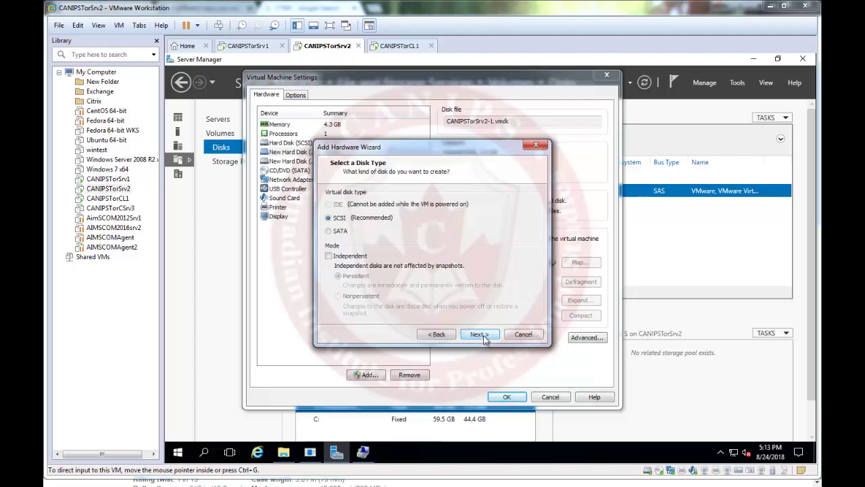
left_click(479, 333)
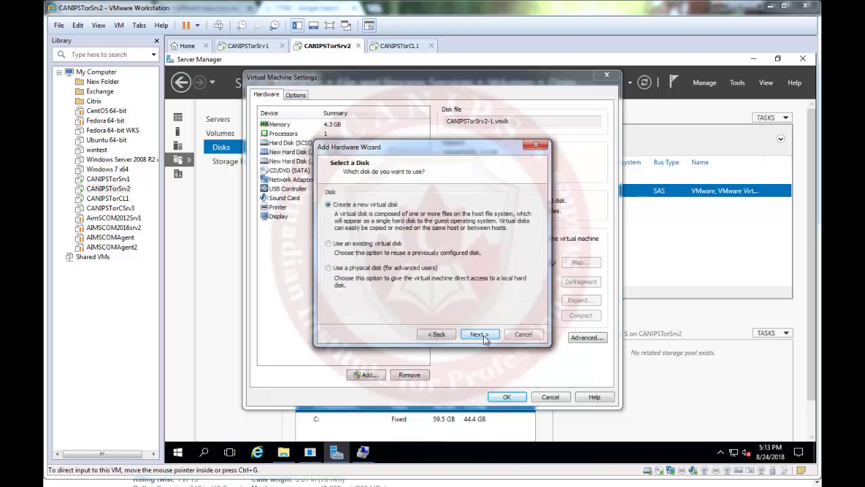
left_click(479, 334)
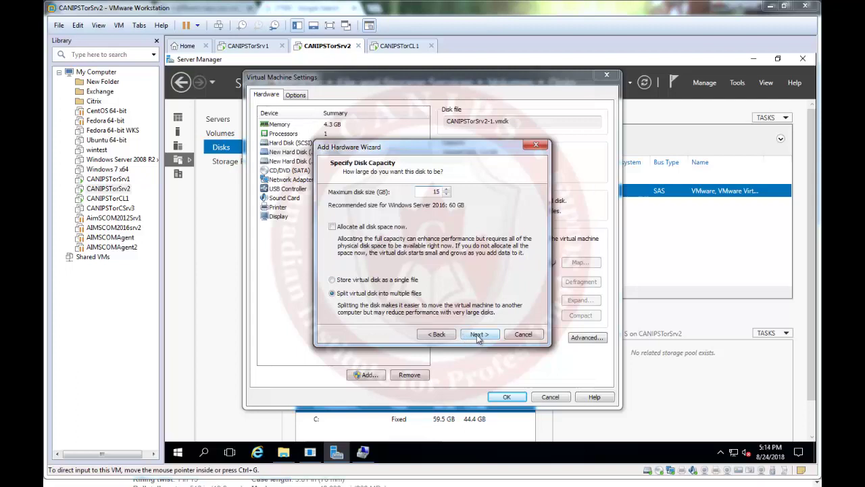
left_click(480, 336)
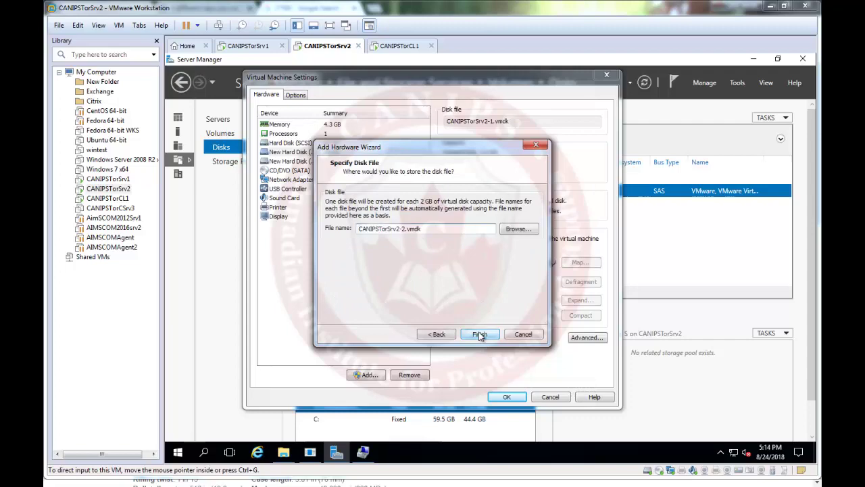
left_click(479, 334)
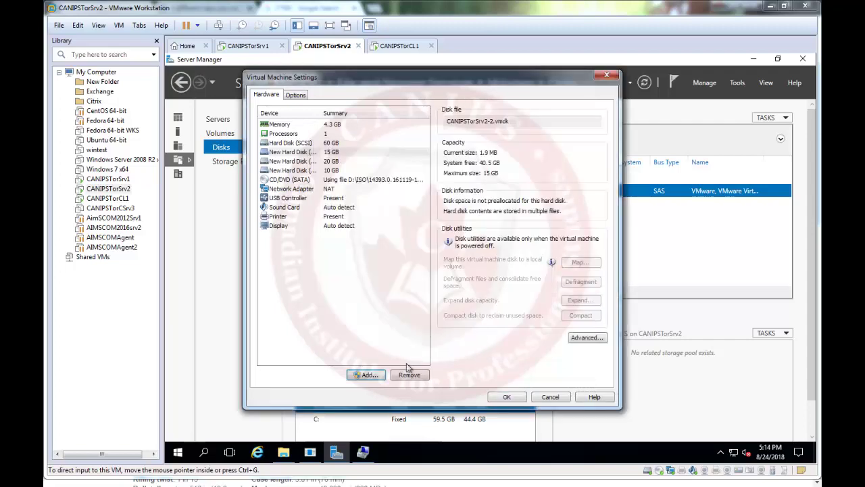
Add a fourth new SCSI virtual hard disk of 30 GB, split into multiple files, and apply the virtual machine settings
left_click(368, 376)
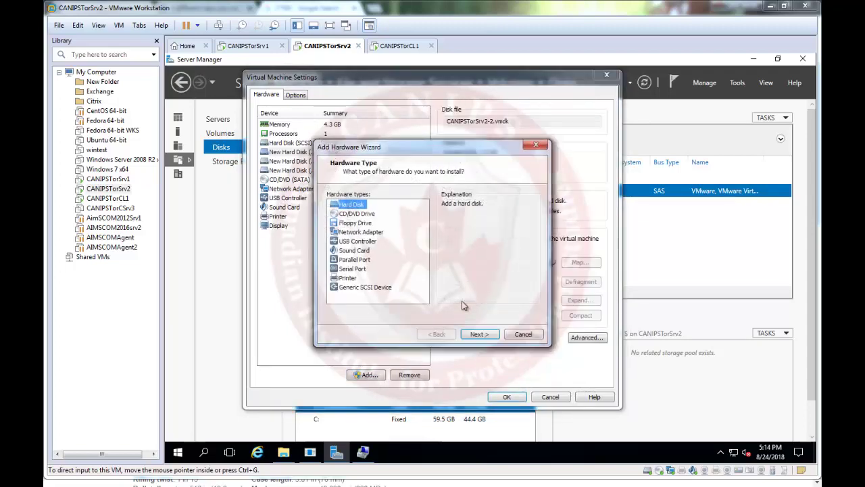
left_click(478, 334)
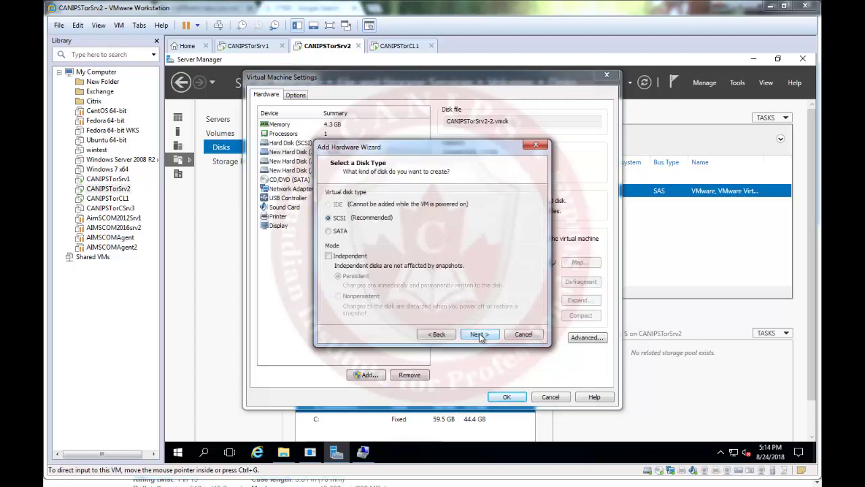
left_click(479, 334)
left_click(479, 334)
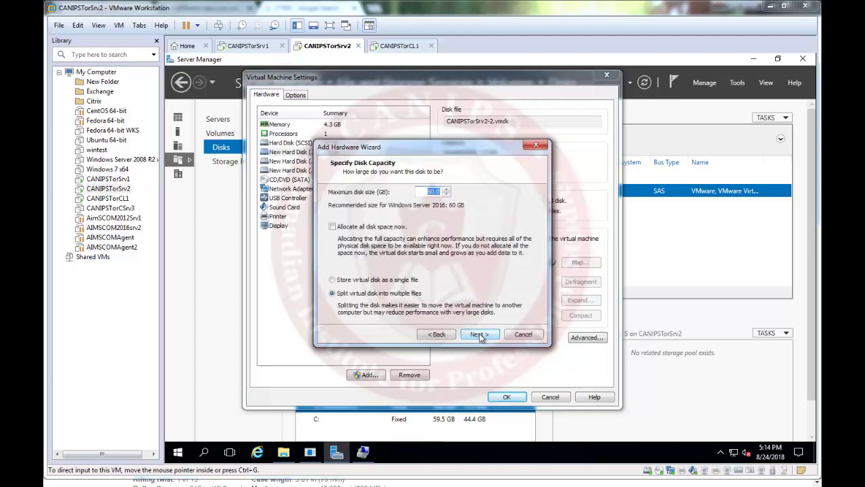
left_click(479, 334)
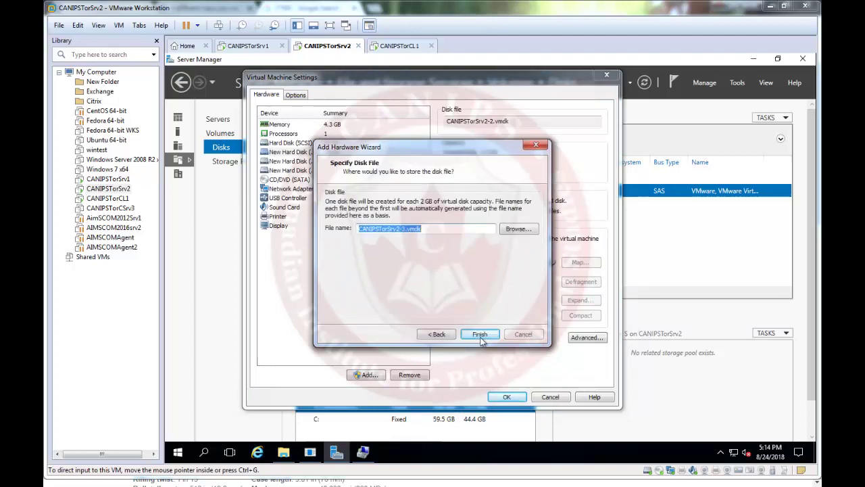
left_click(477, 336)
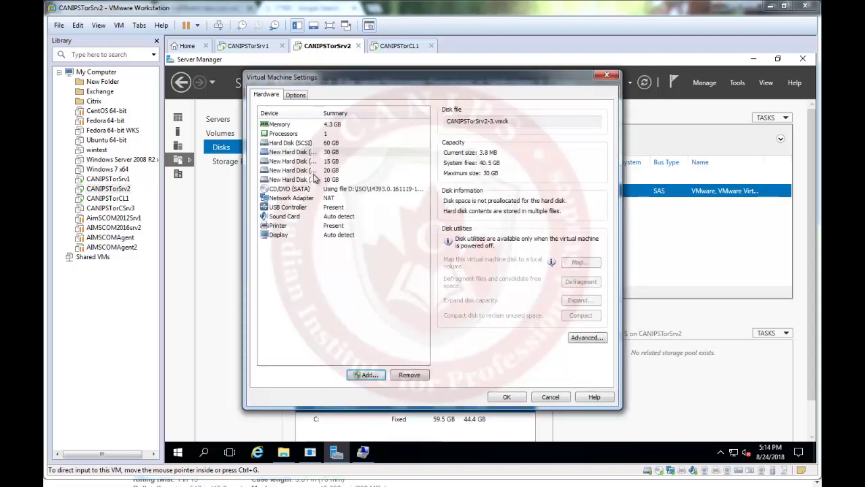
left_click(504, 399)
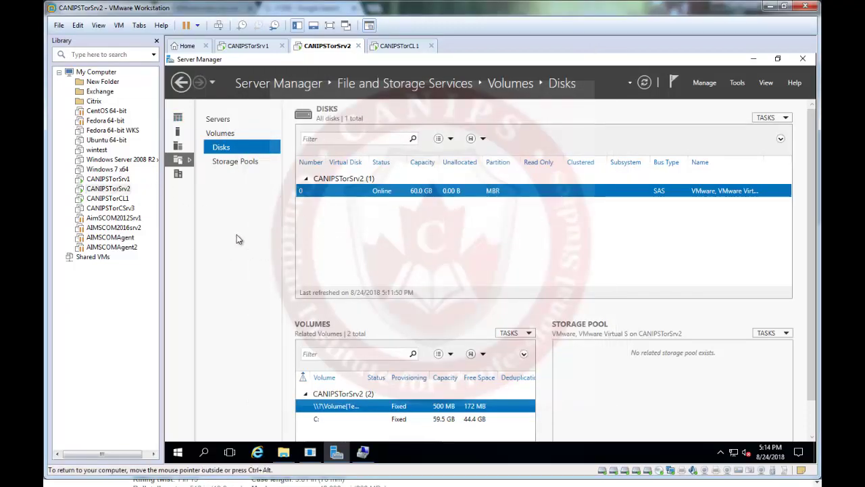
Switch to Computer Management in CANIPSTorSrv2 and enlarge the graphical disk view in Disk Management to examine the added disks
left_click(83, 192)
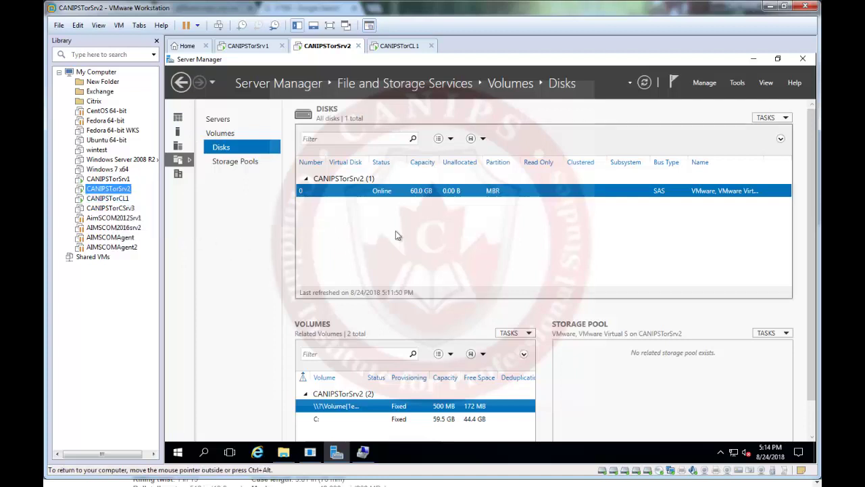
left_click(382, 211)
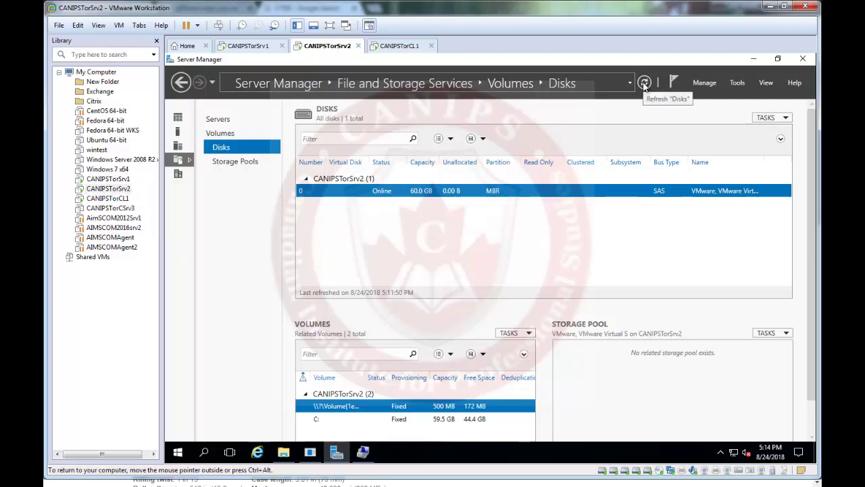
left_click(363, 451)
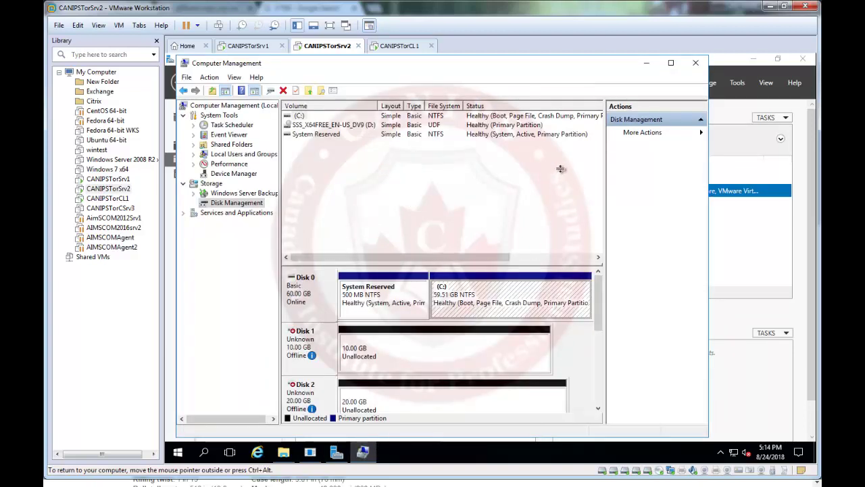
left_click_drag(561, 168, 561, 163)
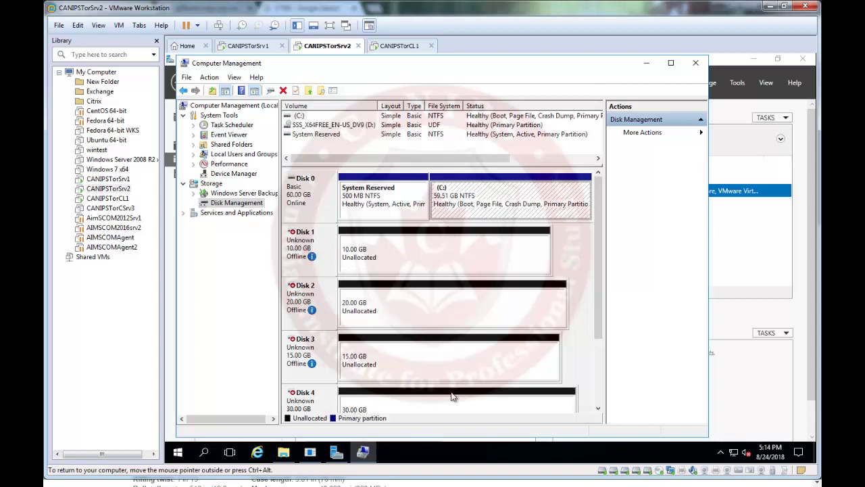
Refresh the Disks page in Server Manager and compare its disk list with Disk Management
left_click(169, 235)
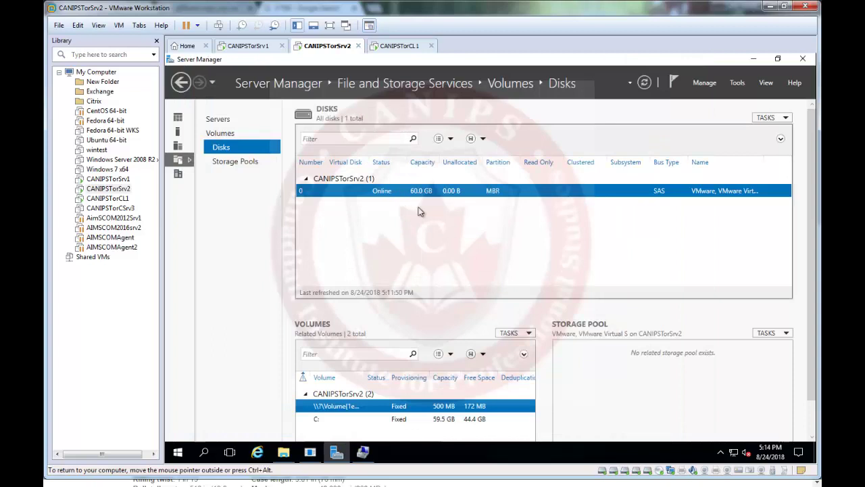
left_click(645, 82)
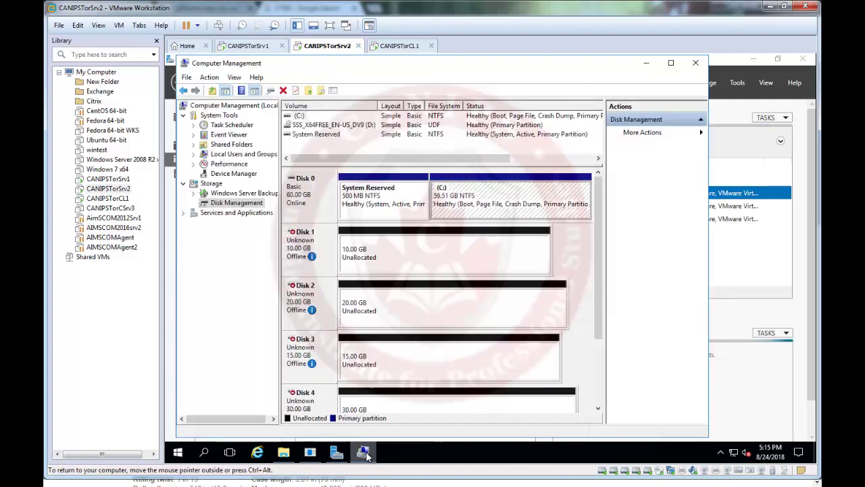
left_click(335, 452)
left_click(336, 452)
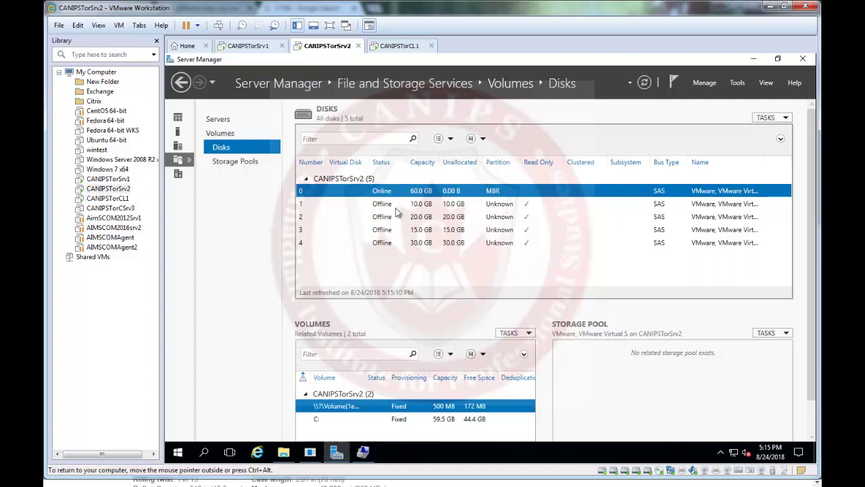
Check the drives under This PC in File Explorer and return to Disk Management in Computer Management
left_click(285, 455)
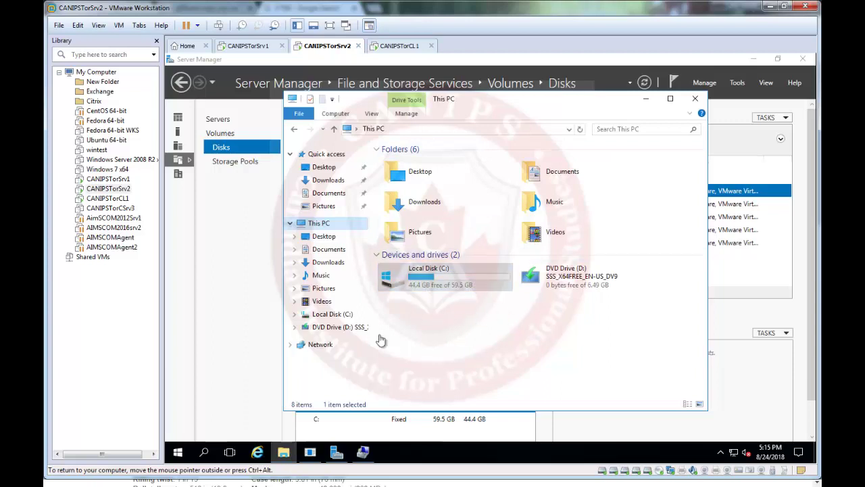
left_click(249, 305)
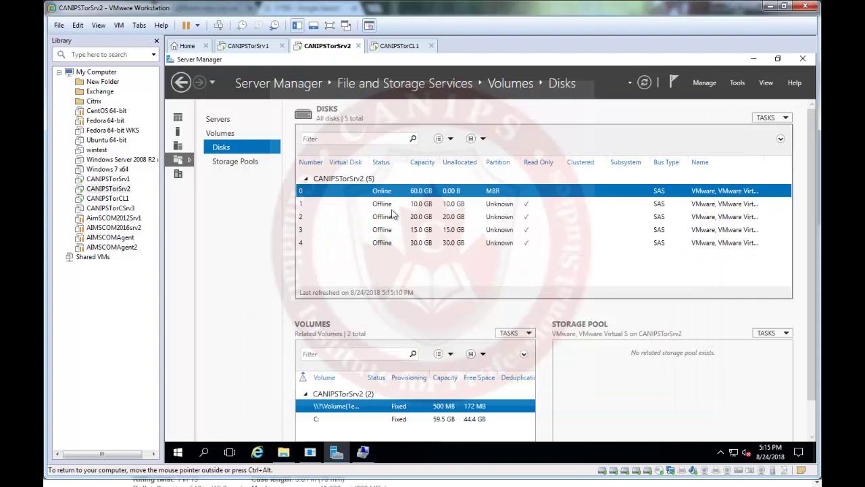
left_click(365, 457)
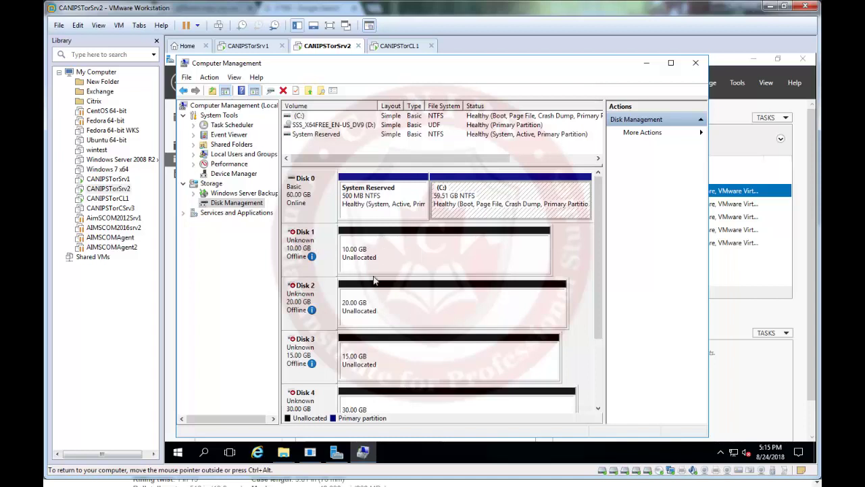
Create a new folder named temp on Local Disk (C:) in File Explorer
left_click(284, 453)
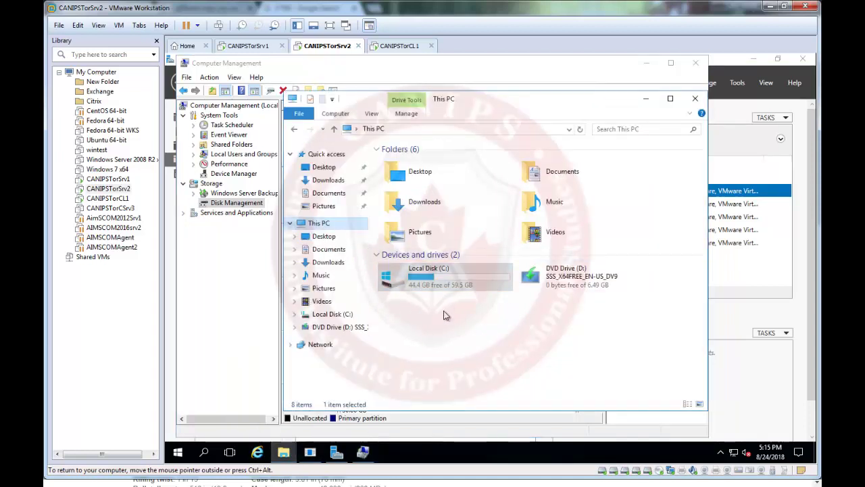
double_click(411, 282)
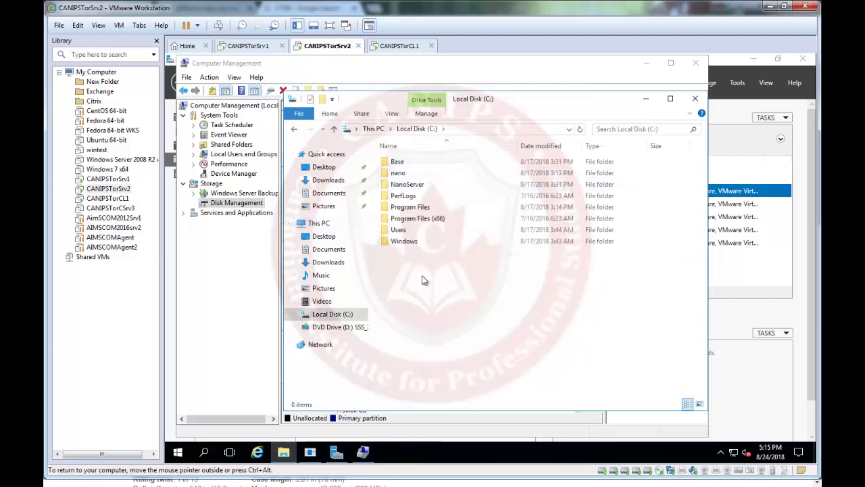
right_click(423, 279)
mouse_move(483, 380)
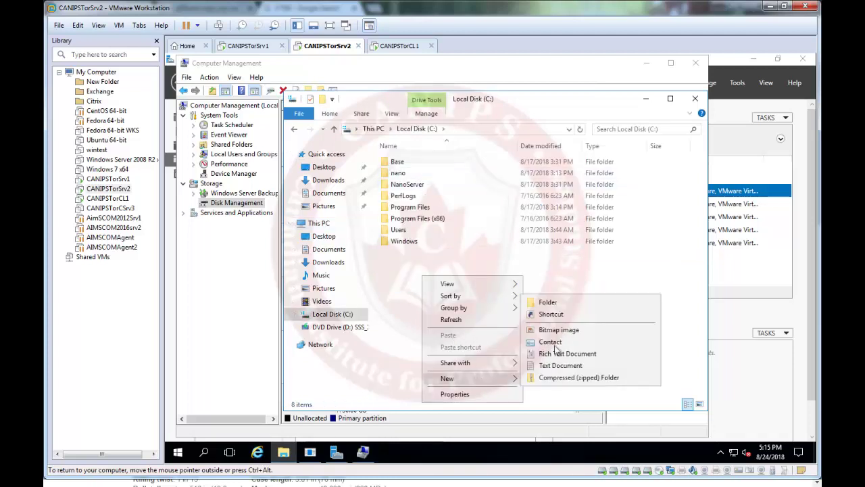
left_click(546, 302)
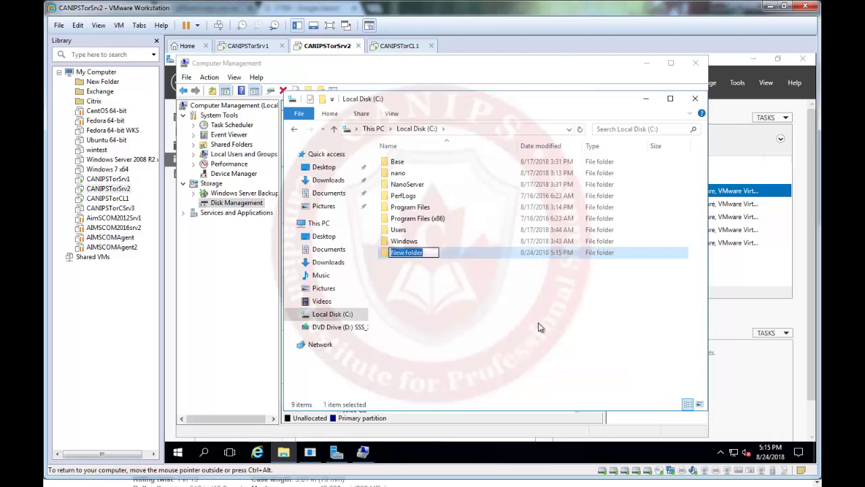
type("temp")
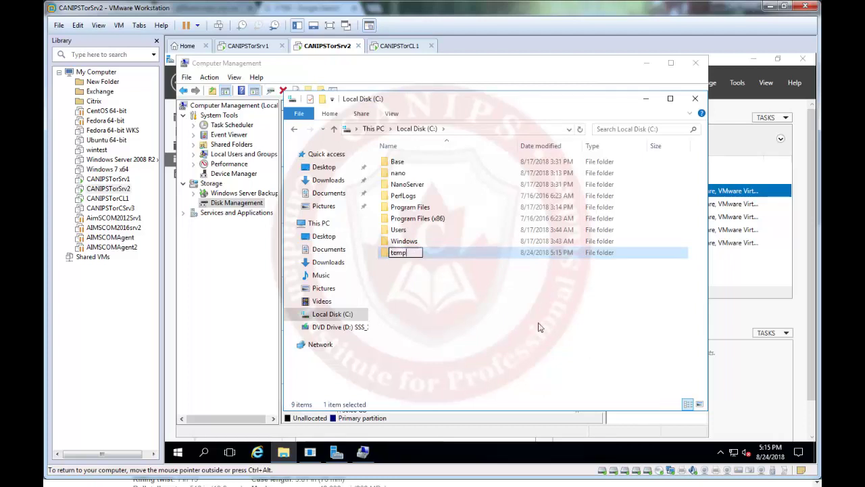
key("Return")
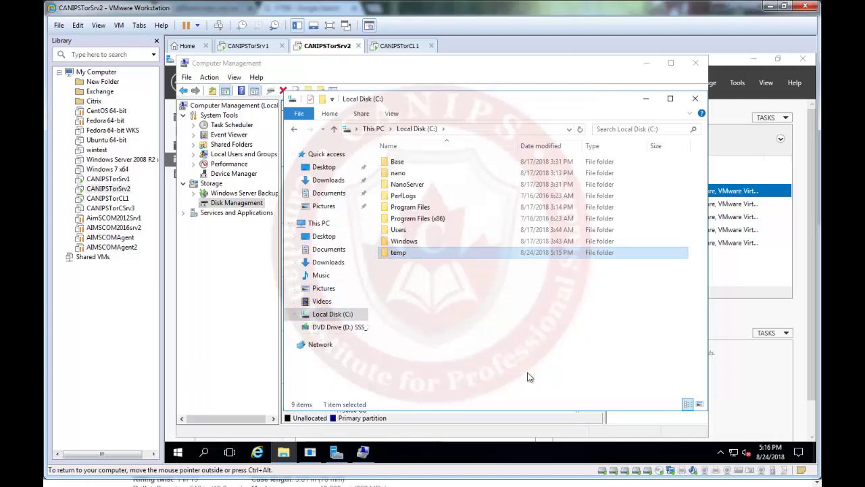
Bring Disk 1 online in Disk Management and initialize it with the MBR (Master Boot Record) partition style
left_click(364, 452)
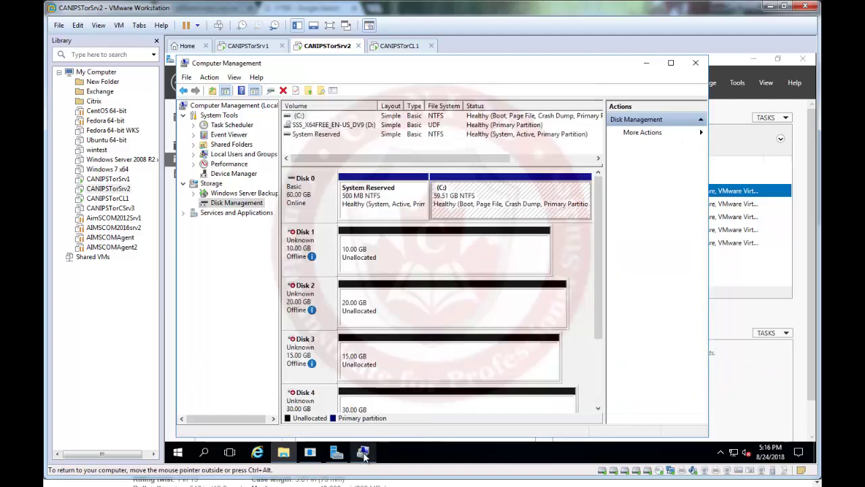
right_click(313, 244)
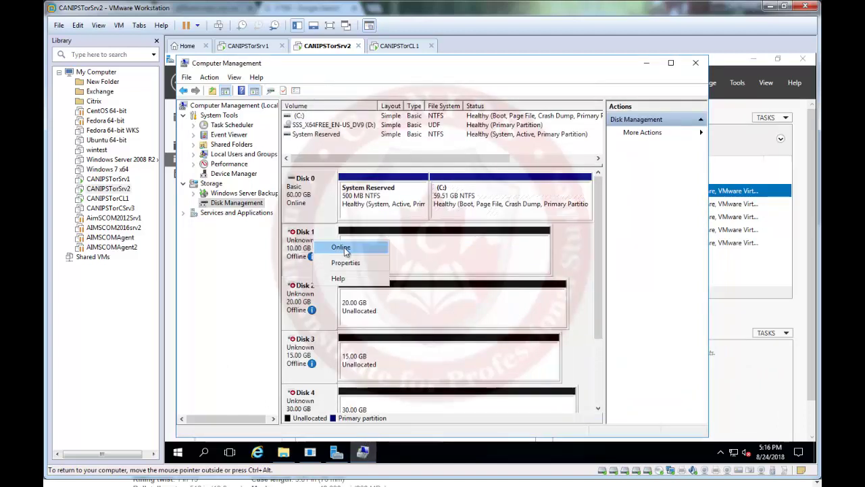
left_click(340, 248)
right_click(326, 250)
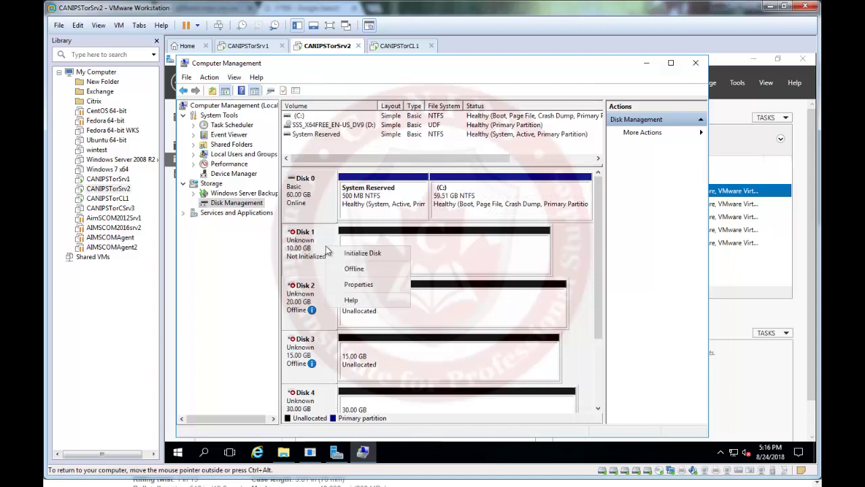
left_click(356, 254)
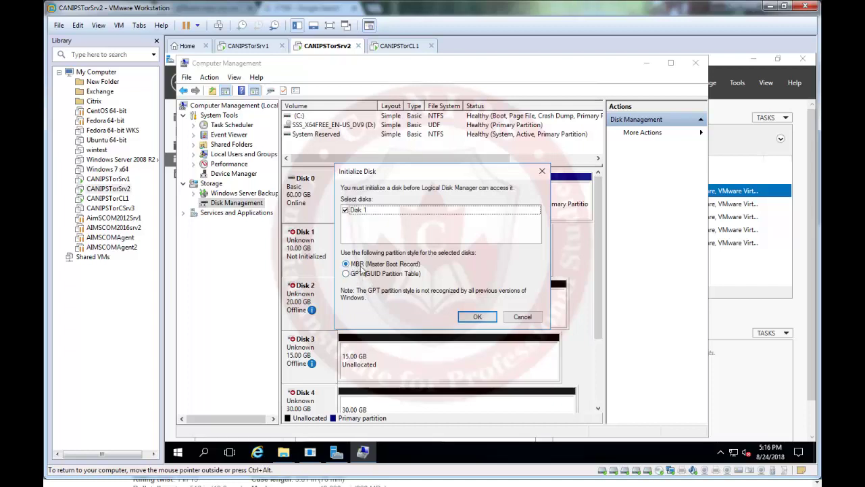
left_click(478, 317)
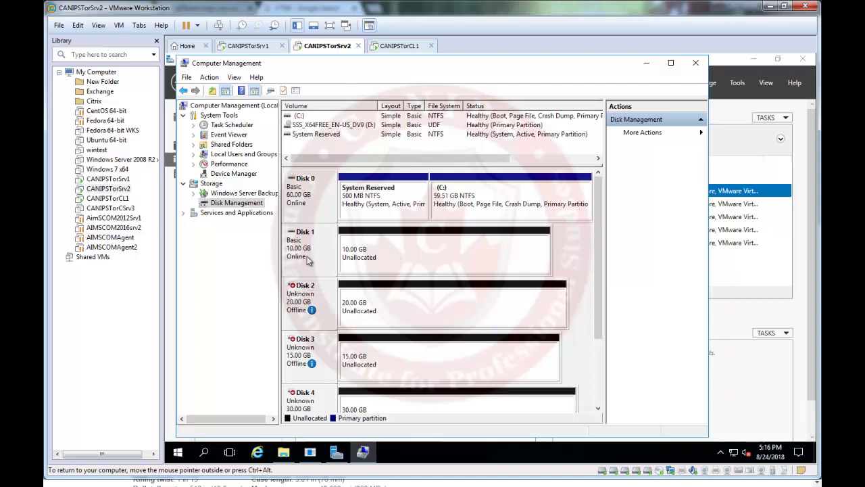
Check in File Explorer which drives This PC lists after the initialization of Disk 1
left_click(284, 451)
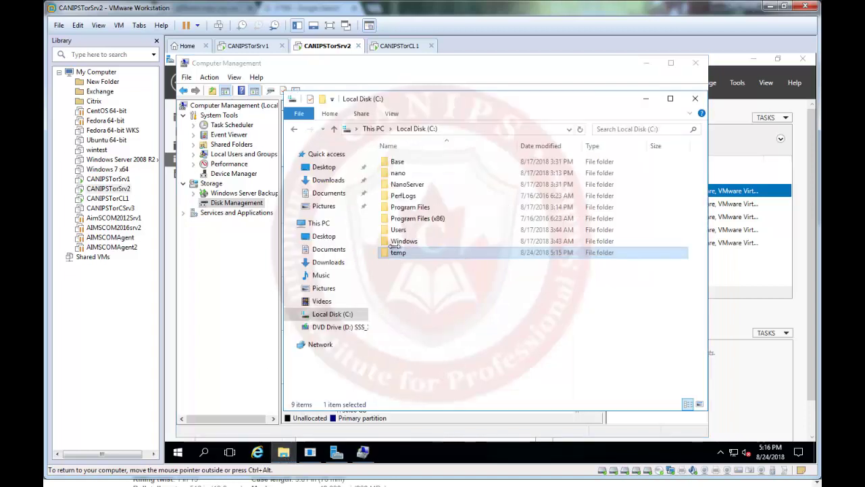
left_click(331, 224)
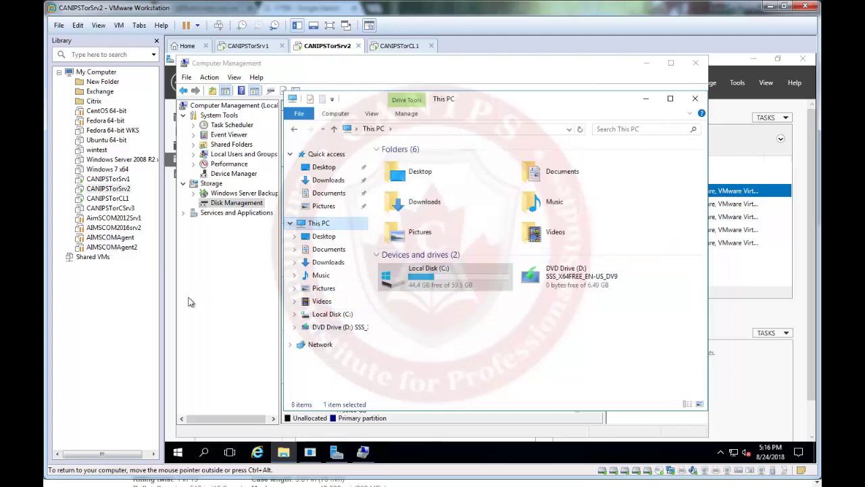
In Disk Management, create a full-size simple volume on Disk 1 with drive letter E, quick-formatted as NTFS and labelled Data Storage
left_click(363, 451)
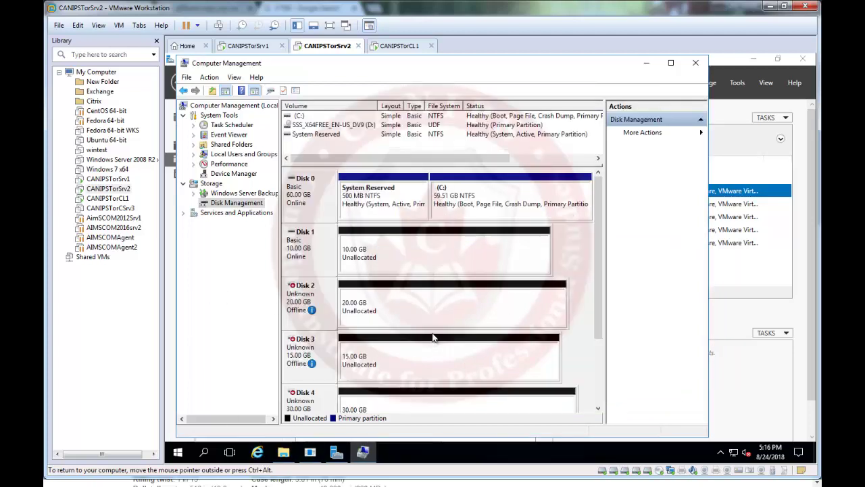
right_click(414, 257)
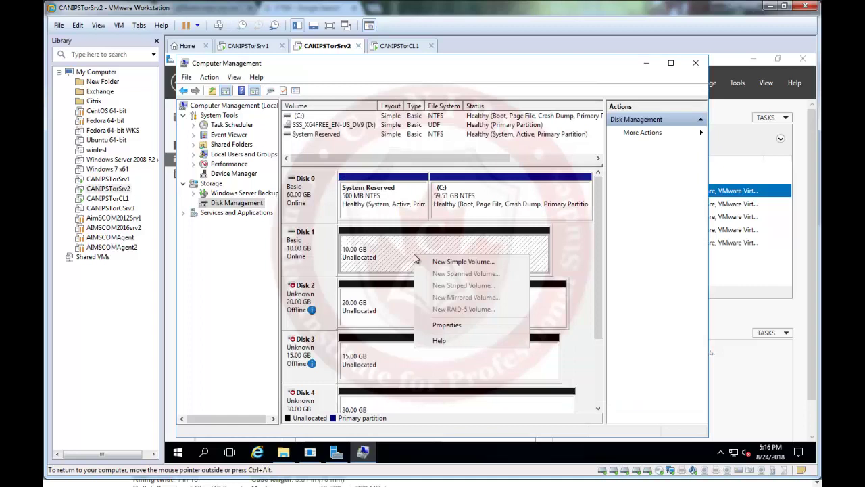
left_click(452, 262)
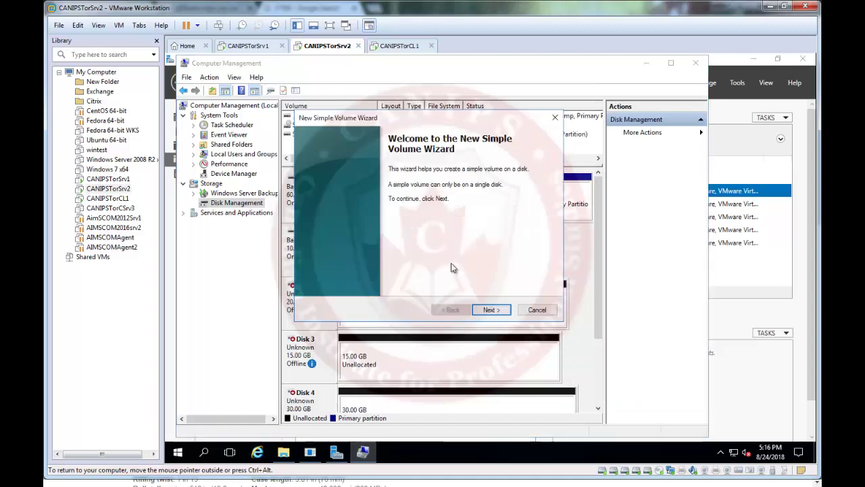
left_click(491, 310)
left_click(491, 310)
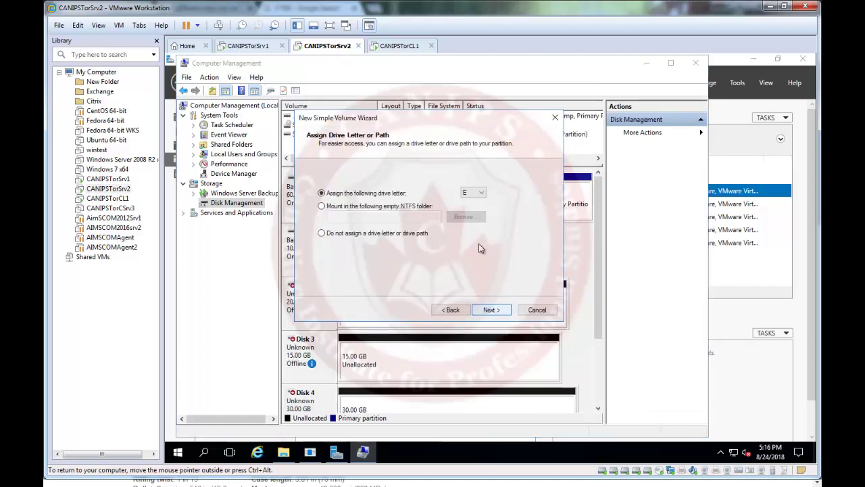
left_click(491, 309)
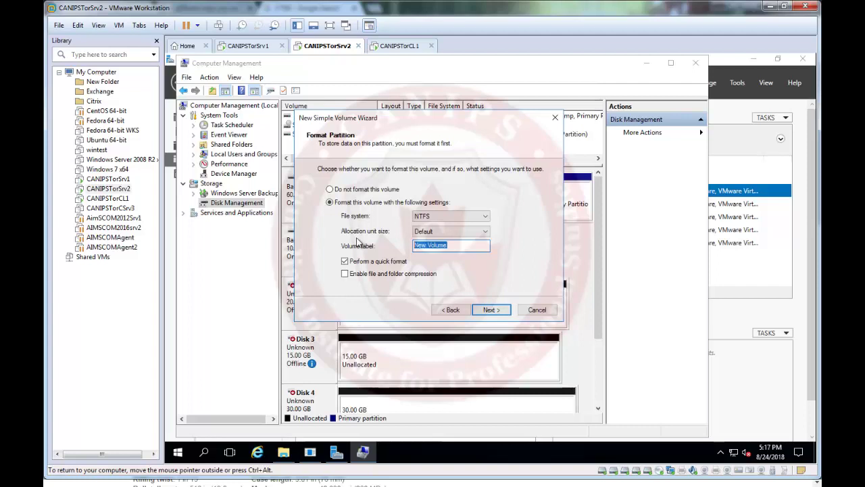
type("Data Storage")
left_click(496, 311)
left_click(491, 309)
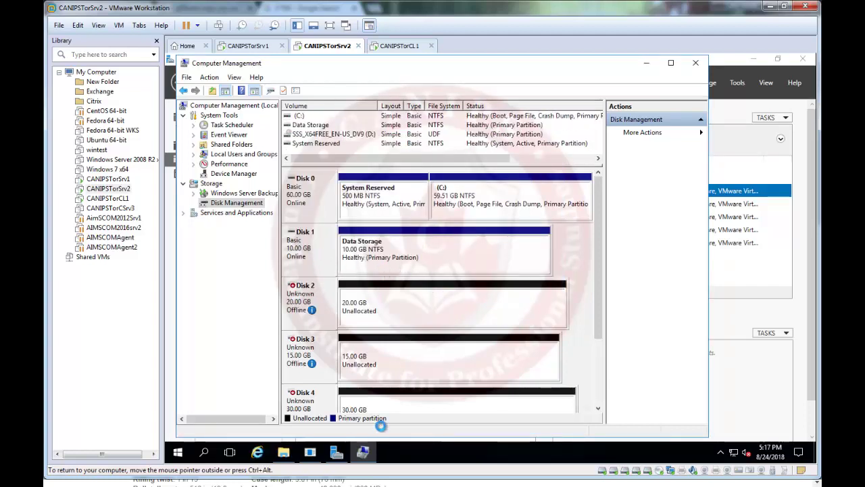
Open the Data Storage (E:) drive in File Explorer and create a new folder named IT Docs in it
left_click(283, 453)
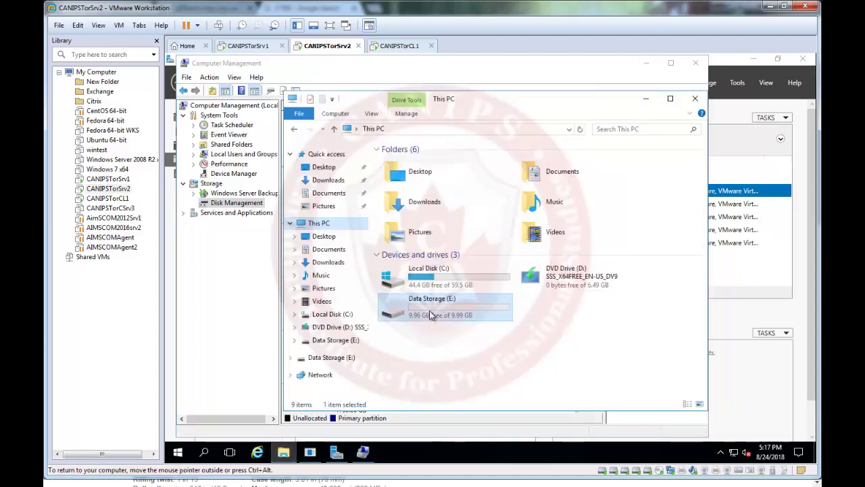
double_click(429, 313)
right_click(434, 221)
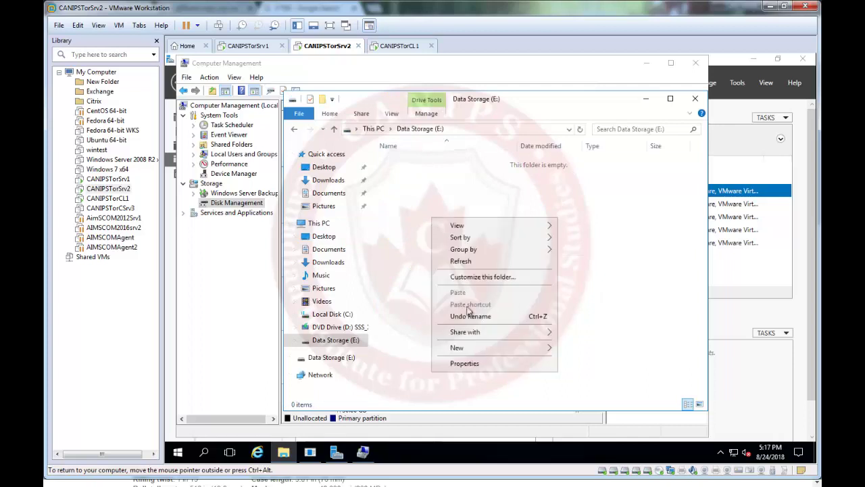
mouse_move(546, 348)
left_click(582, 349)
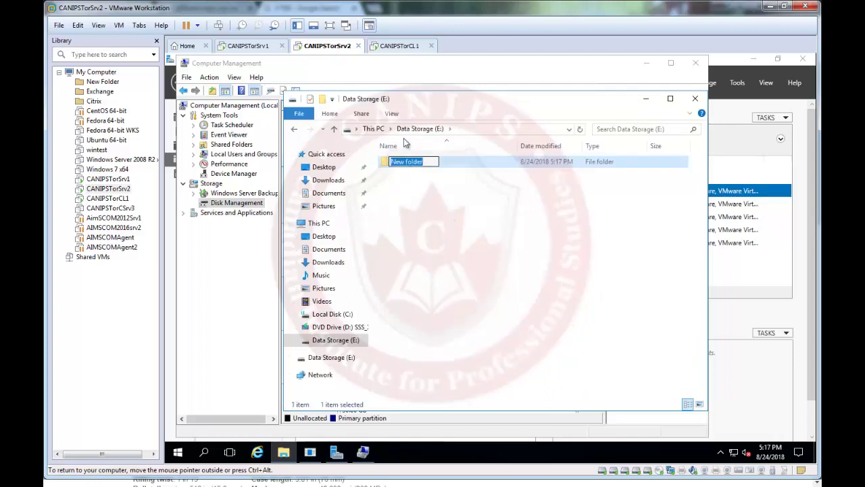
type("IT Docs")
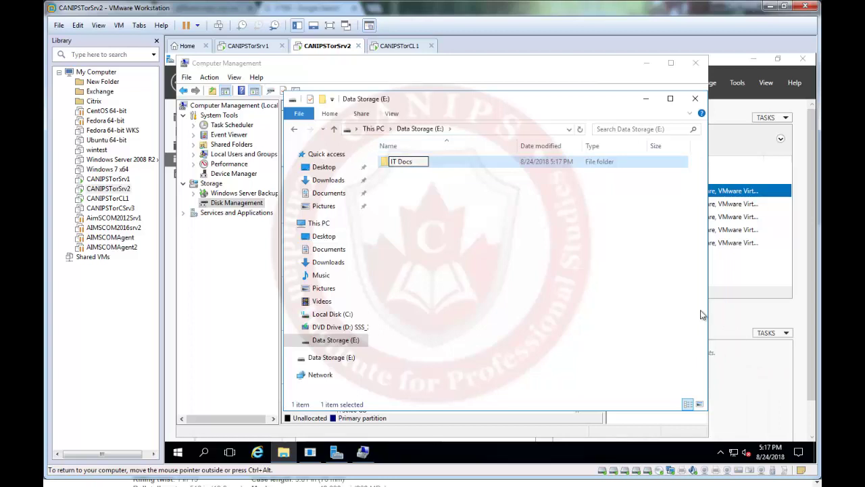
key("Return")
Review the drives under This PC in File Explorer and switch to the Disks page in Server Manager
left_click(318, 225)
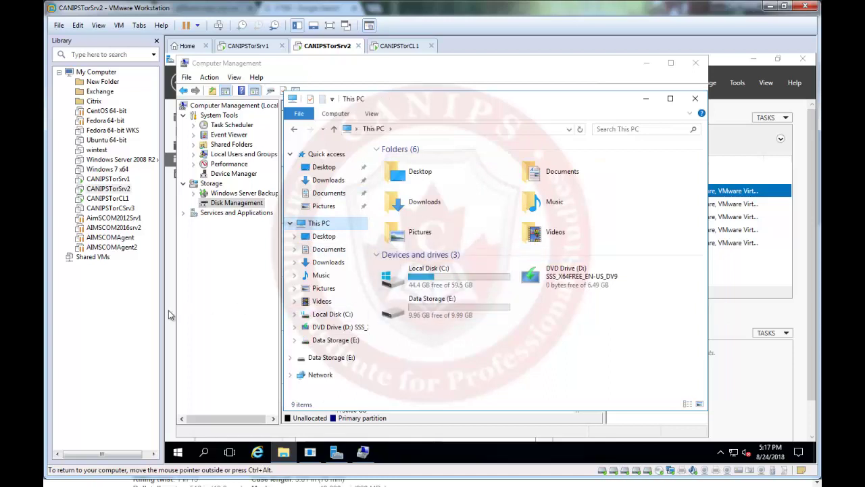
left_click(723, 298)
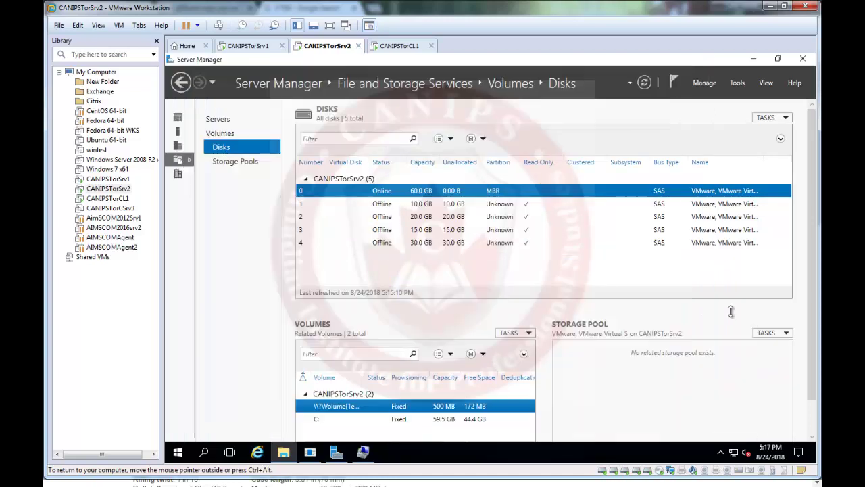